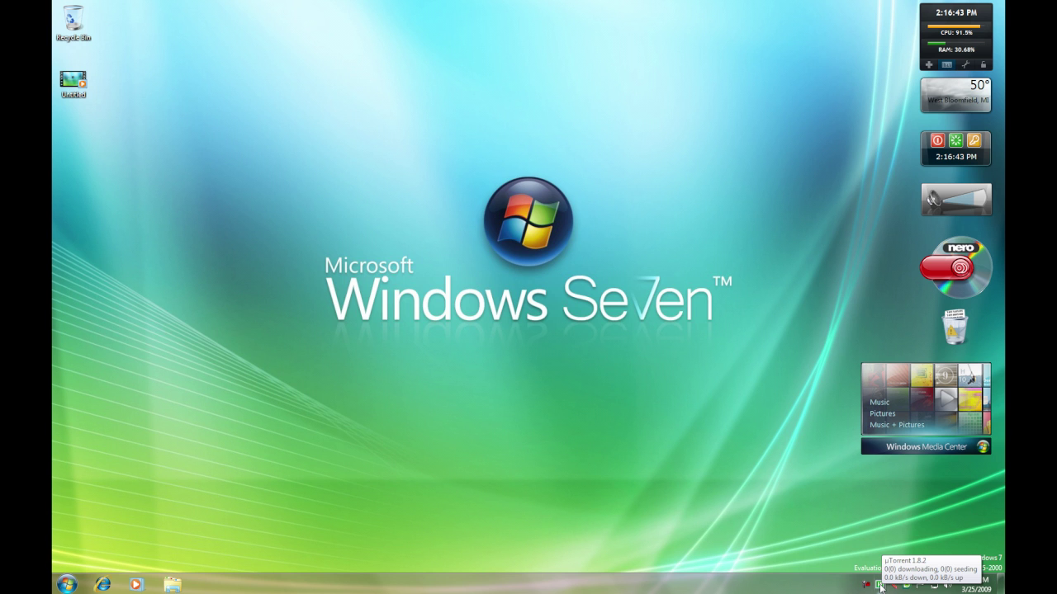
Disable UPnP port mapping in uTorrent's Connection preferences and apply the change.
{"action": "double_click", "coordinate": [880, 587]}
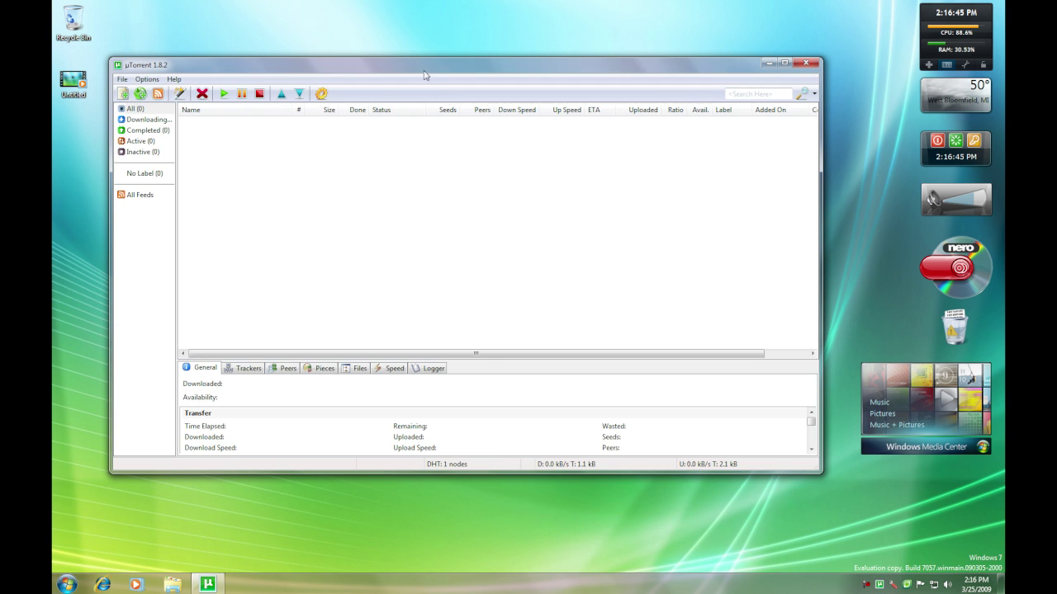
{"action": "left_click_drag", "start_coordinate": [425, 75], "coordinate": [431, 99]}
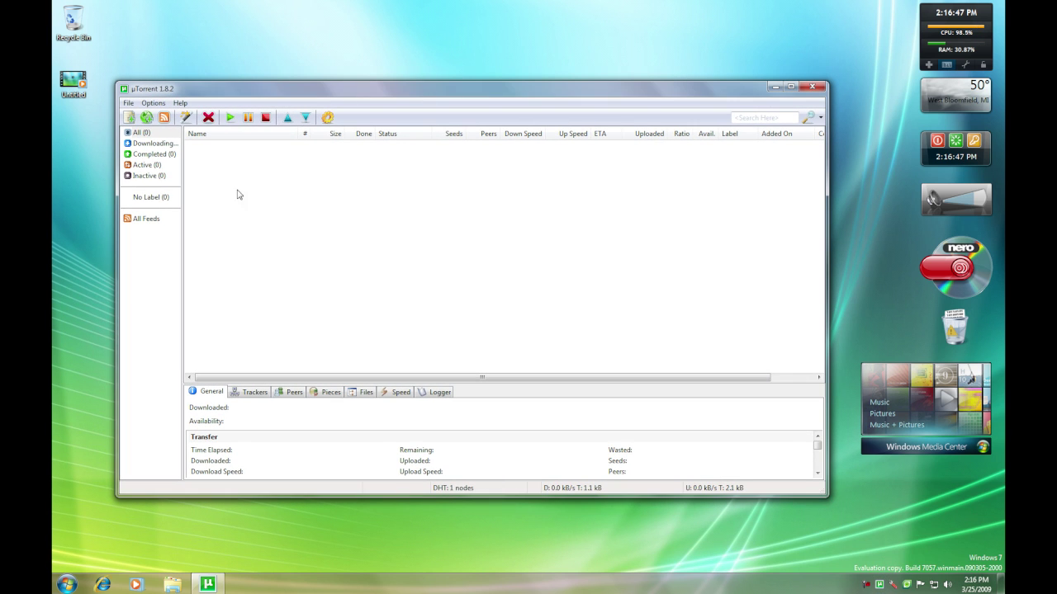
{"action": "left_click", "coordinate": [163, 108]}
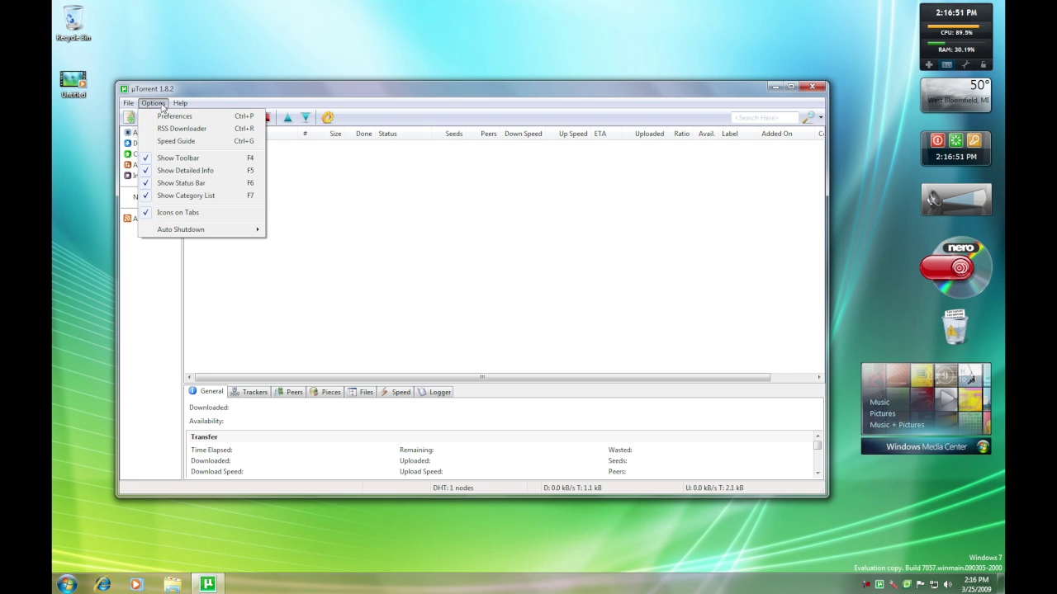
{"action": "left_click", "coordinate": [173, 117]}
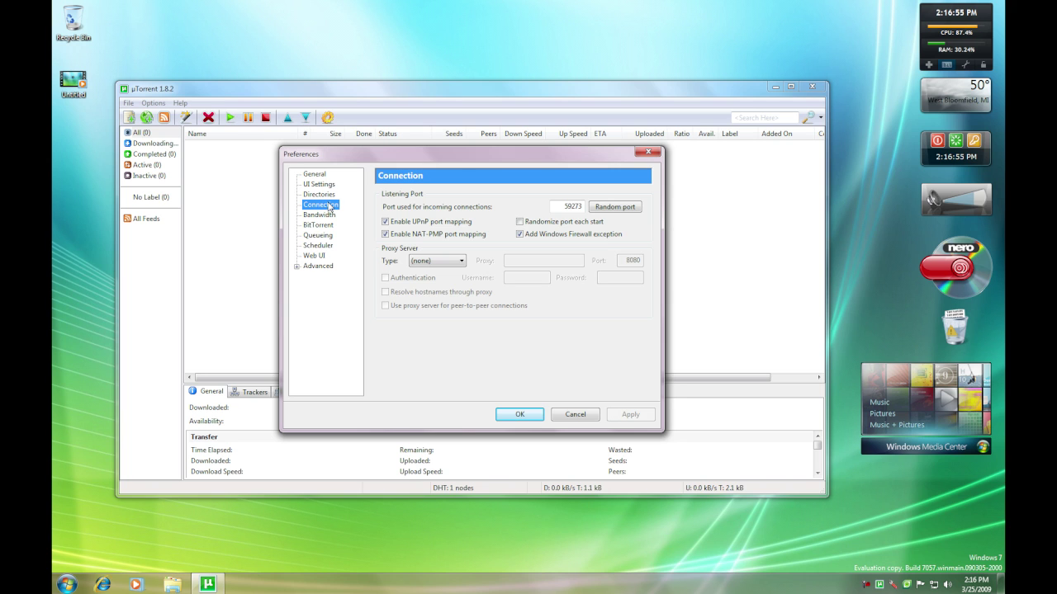
{"action": "left_click", "coordinate": [385, 222]}
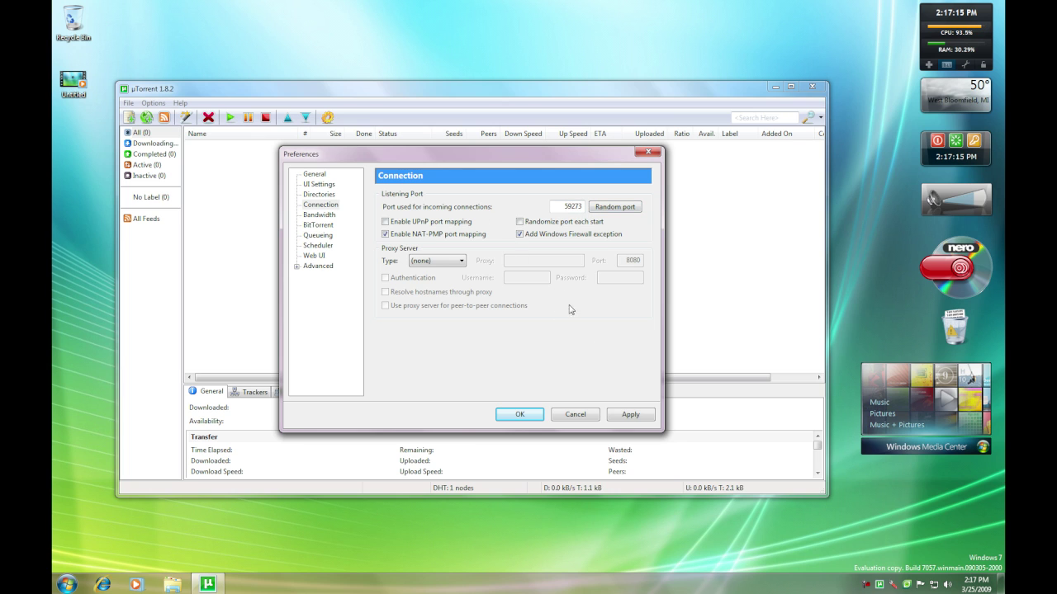
{"action": "left_click", "coordinate": [626, 416]}
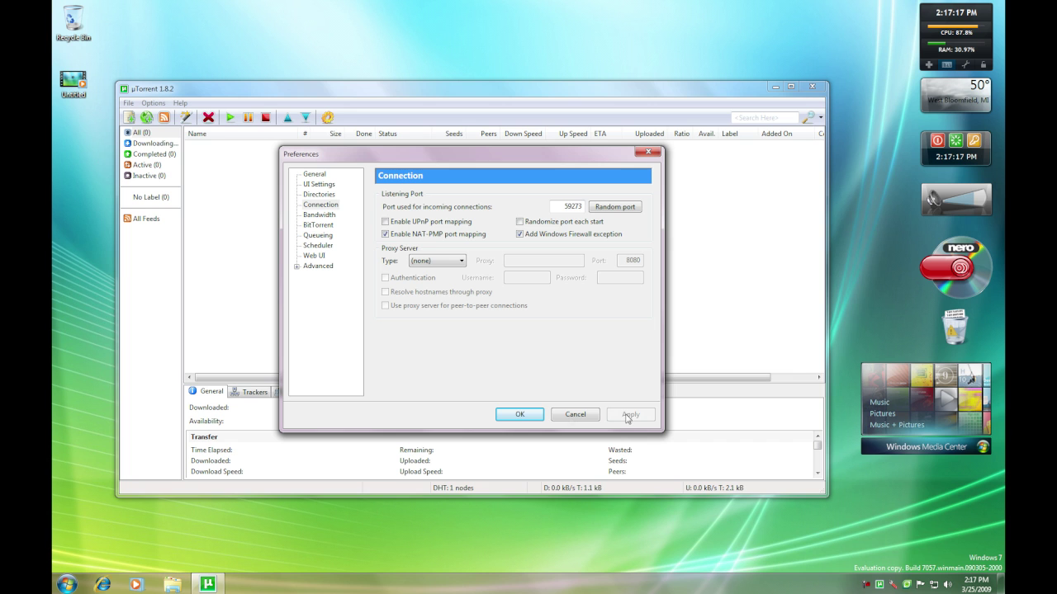
{"action": "left_click", "coordinate": [528, 419]}
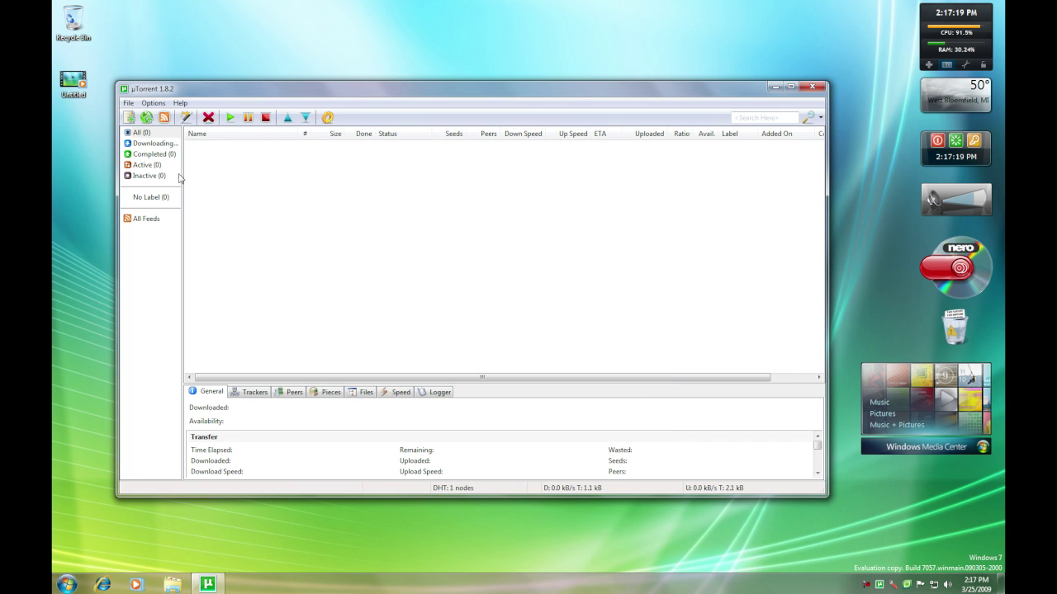
Open the Local Area Connection Status from Control Panel's Network and Sharing Center.
{"action": "left_click", "coordinate": [67, 584]}
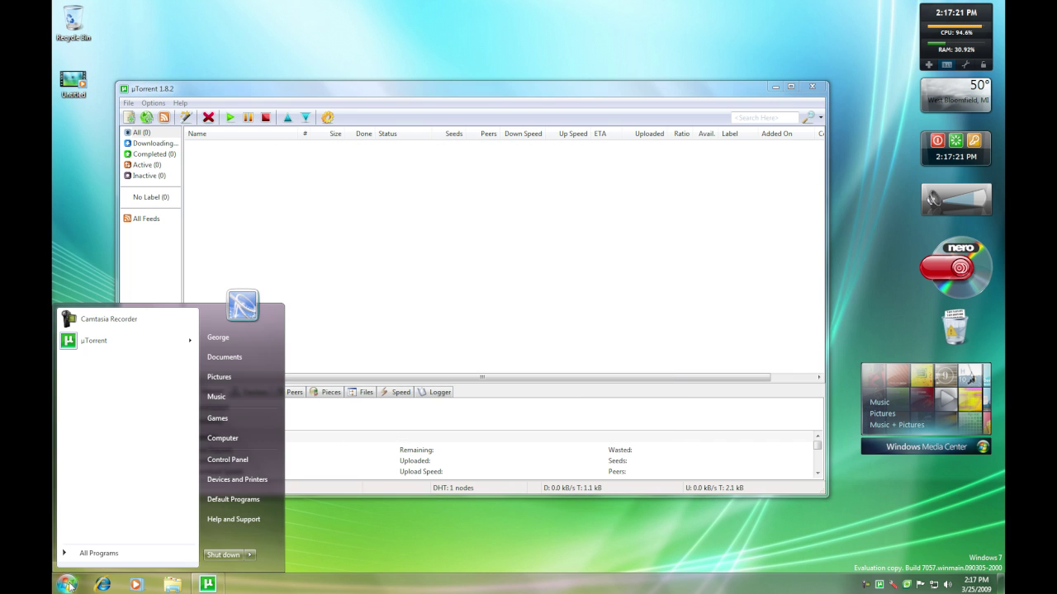
{"action": "left_click", "coordinate": [253, 462]}
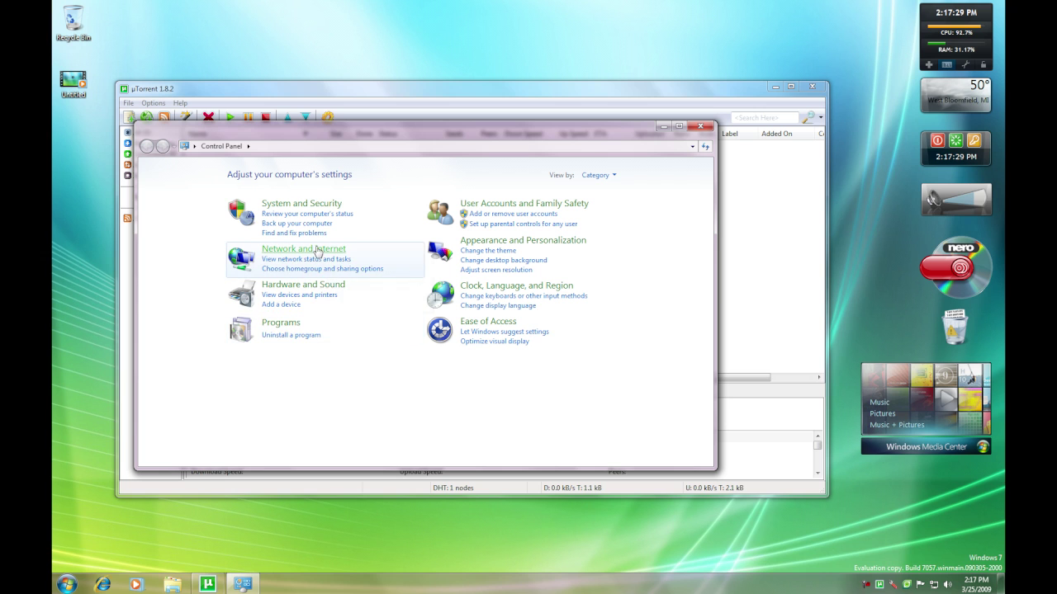
{"action": "left_click", "coordinate": [315, 250]}
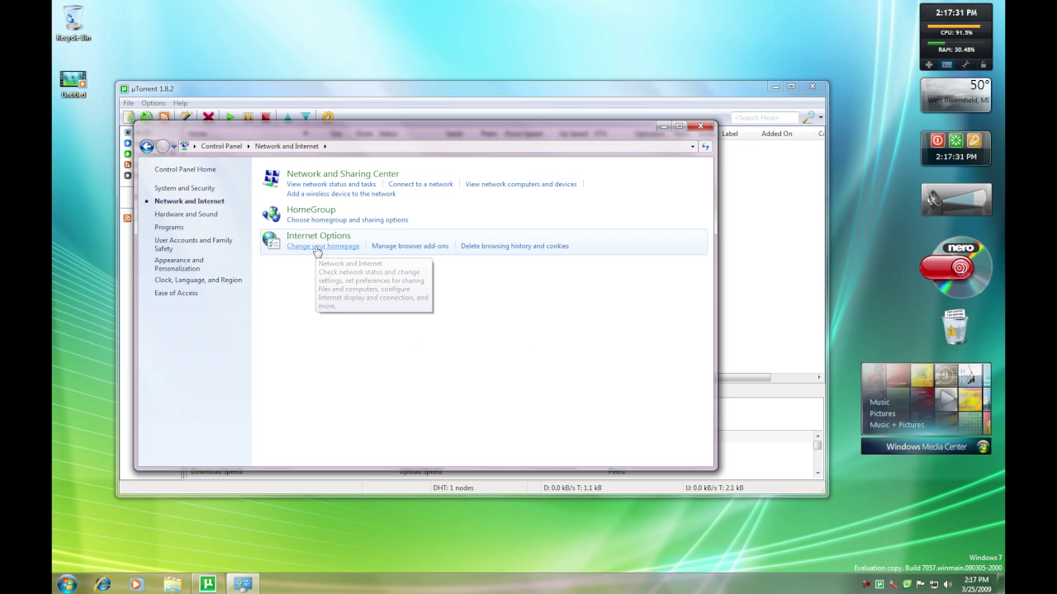
{"action": "left_click", "coordinate": [321, 176]}
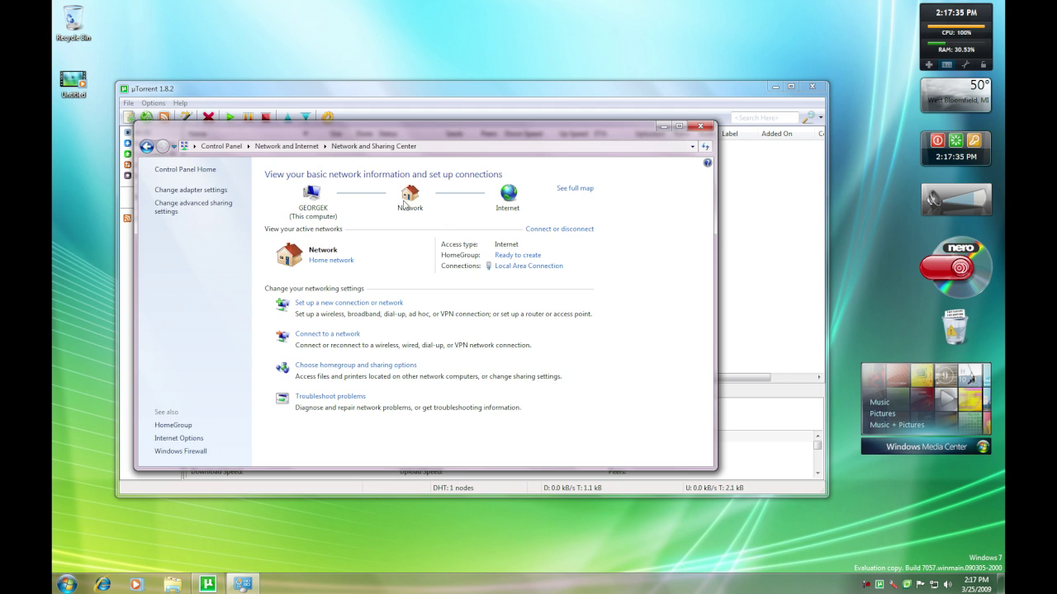
{"action": "left_click", "coordinate": [520, 266]}
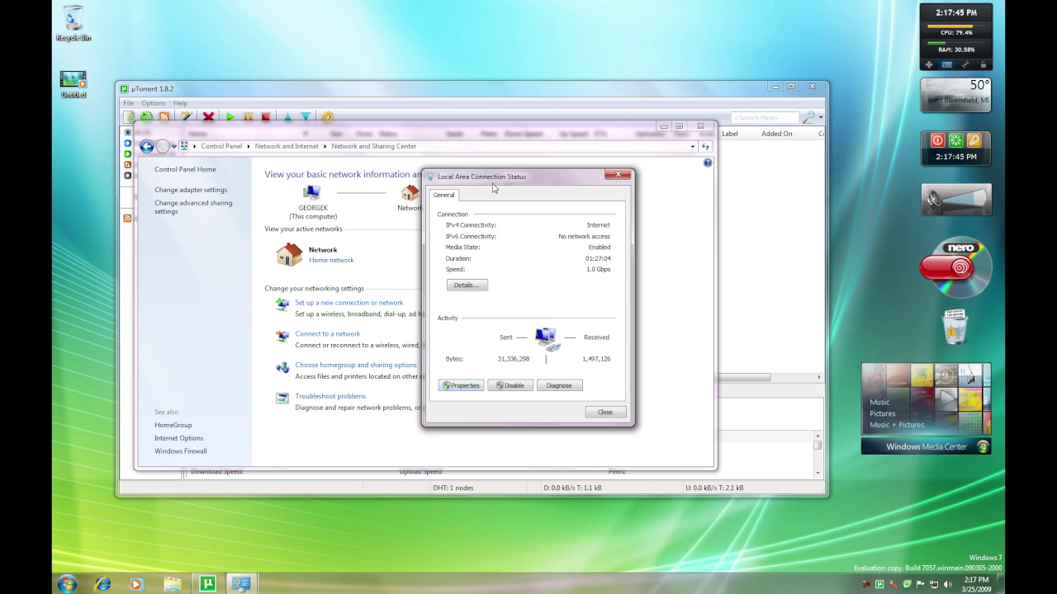
Switch the connection's TCP/IPv4 properties to use a manually entered IP address and DNS servers.
{"action": "left_click_drag", "start_coordinate": [492, 182], "coordinate": [418, 185]}
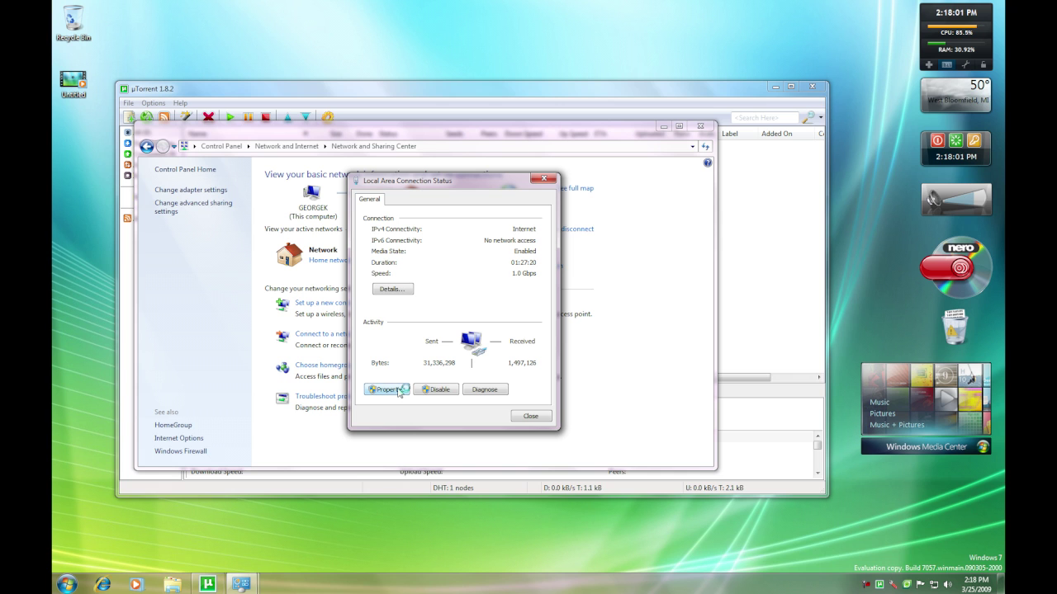
{"action": "left_click", "coordinate": [398, 391]}
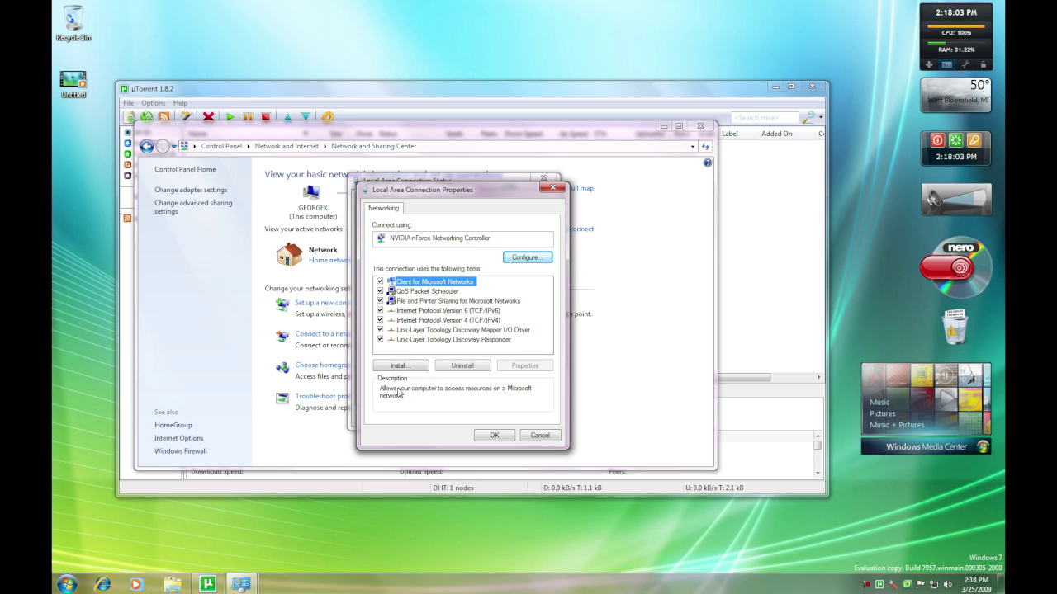
{"action": "left_click", "coordinate": [421, 322]}
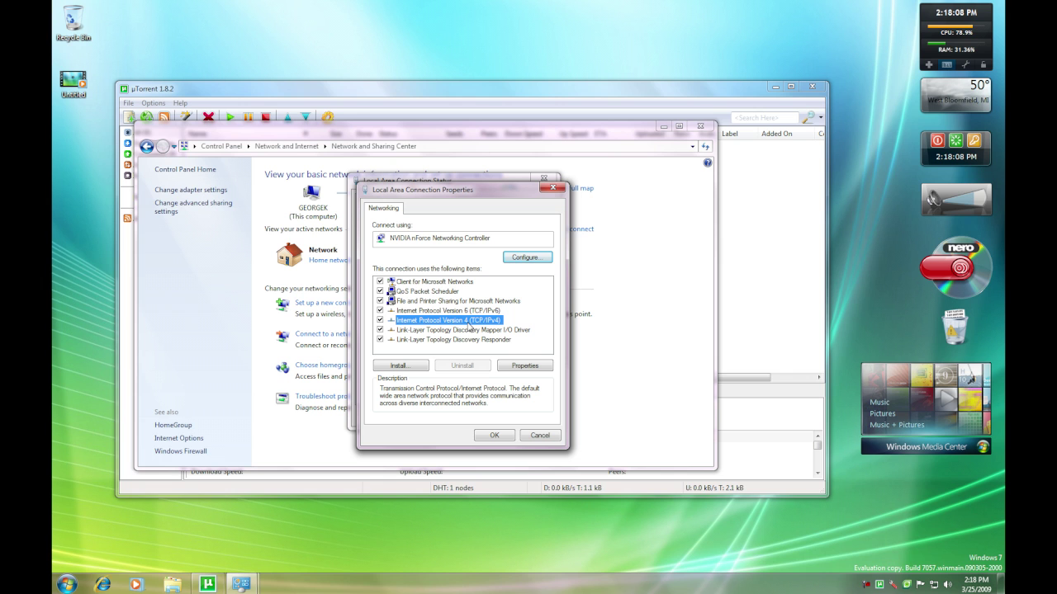
{"action": "left_click", "coordinate": [521, 369]}
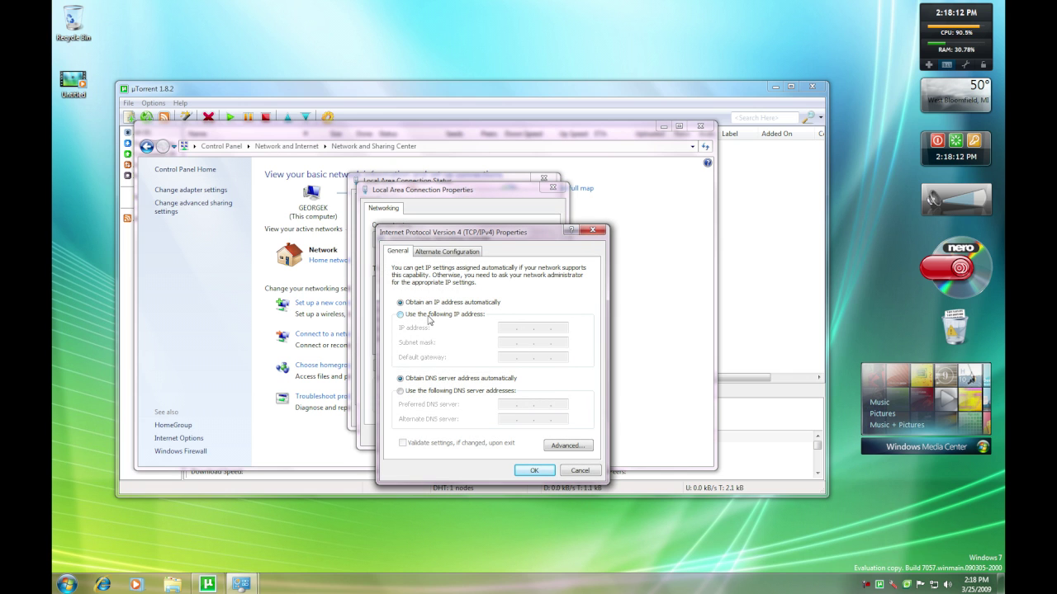
{"action": "left_click", "coordinate": [401, 315]}
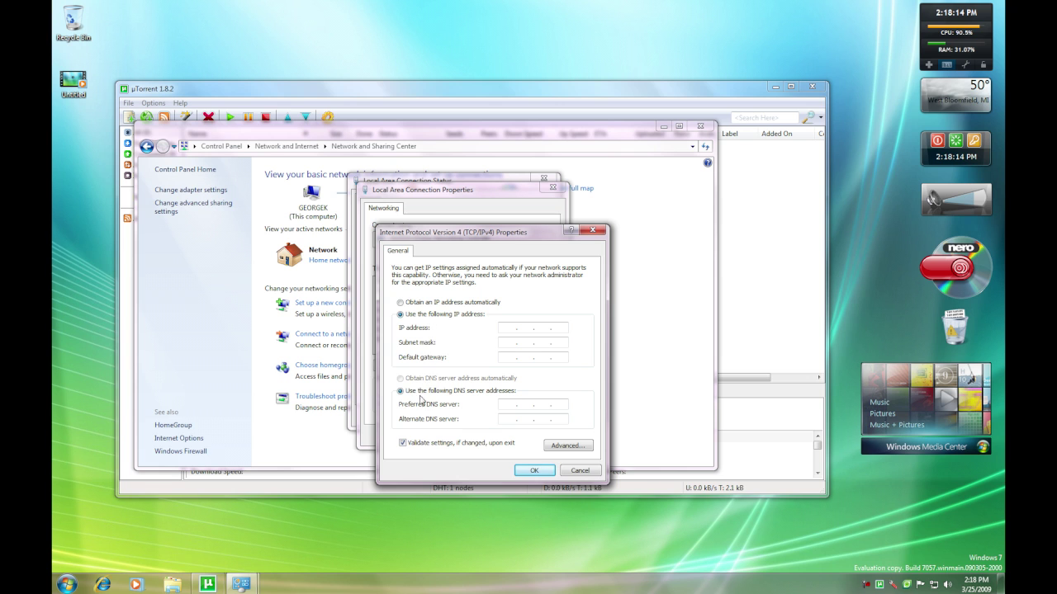
{"action": "left_click", "coordinate": [83, 575]}
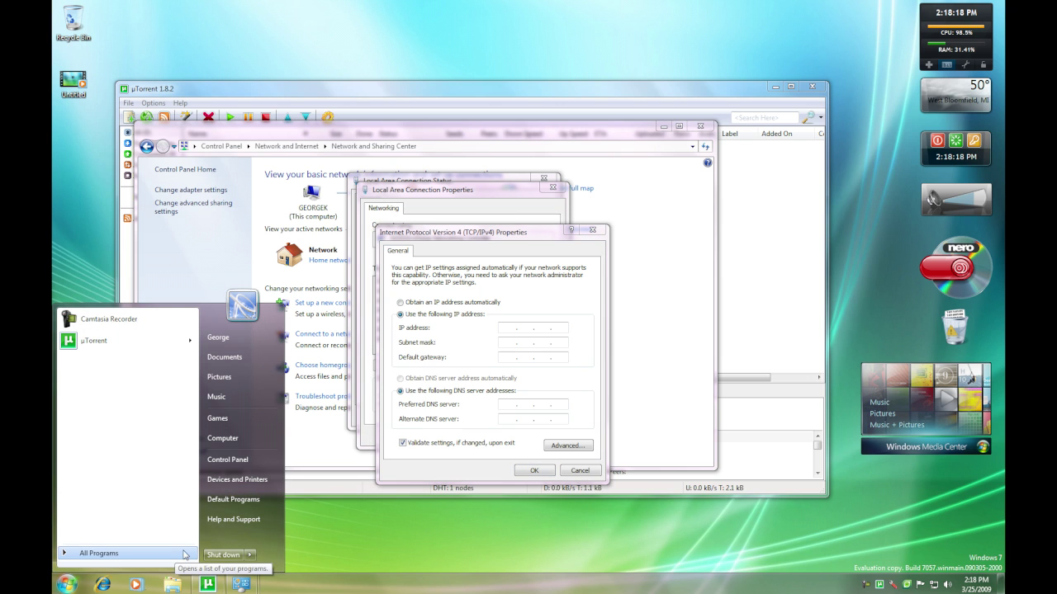
Launch Command Prompt from Accessories and run ipconfig/all.
{"action": "left_click", "coordinate": [123, 558]}
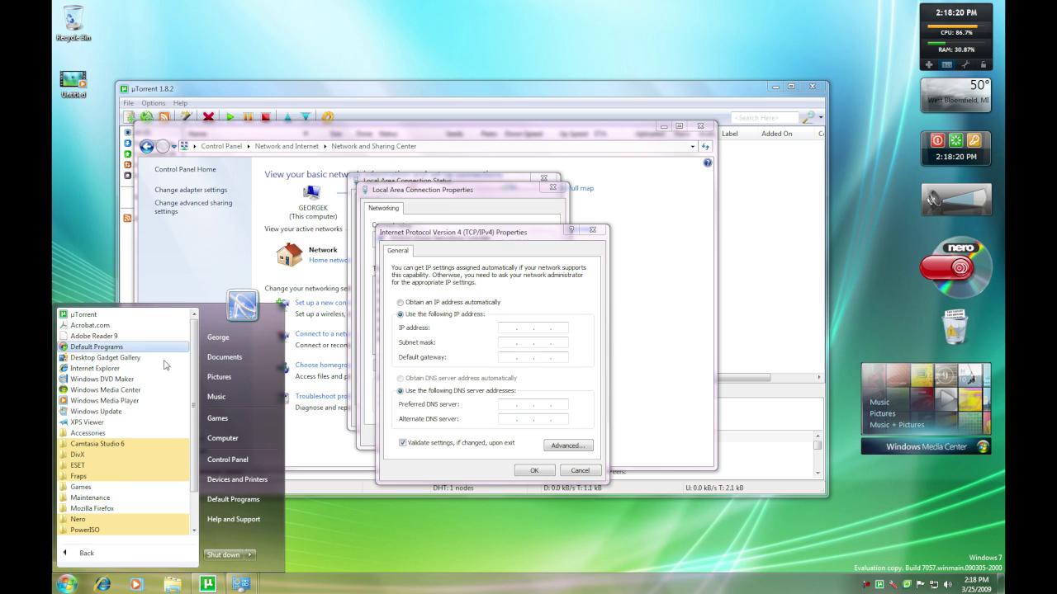
{"action": "left_click", "coordinate": [140, 438]}
{"action": "left_click", "coordinate": [99, 348]}
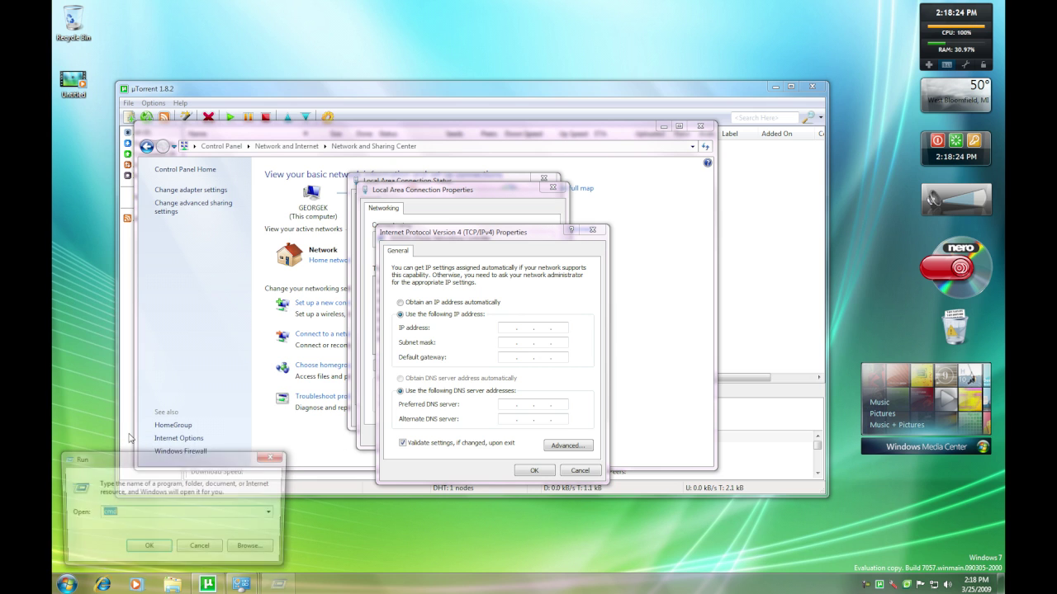
{"action": "left_click", "coordinate": [144, 549]}
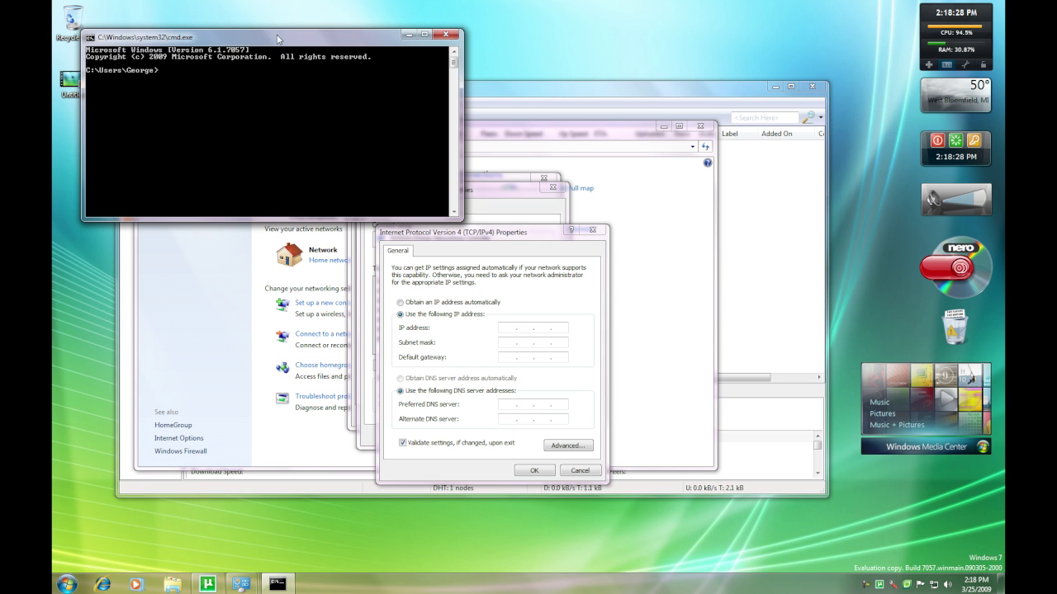
{"action": "left_click_drag", "start_coordinate": [279, 39], "coordinate": [260, 60]}
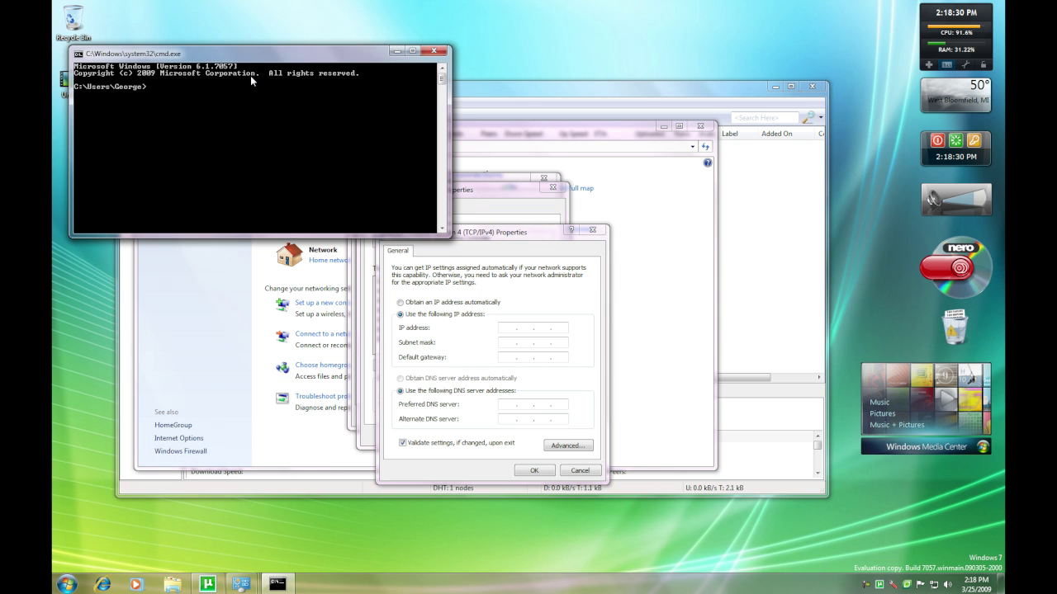
{"action": "type", "text": "ipconfig/all"}
{"action": "key", "text": "Return"}
Enlarge and rearrange the console and IPv4 windows so the gateway 192.168.1.1 output is visible.
{"action": "left_click_drag", "start_coordinate": [251, 57], "coordinate": [242, 36]}
{"action": "left_click_drag", "start_coordinate": [438, 212], "coordinate": [393, 468]}
{"action": "left_click_drag", "start_coordinate": [474, 234], "coordinate": [577, 82]}
{"action": "left_click", "coordinate": [239, 28]}
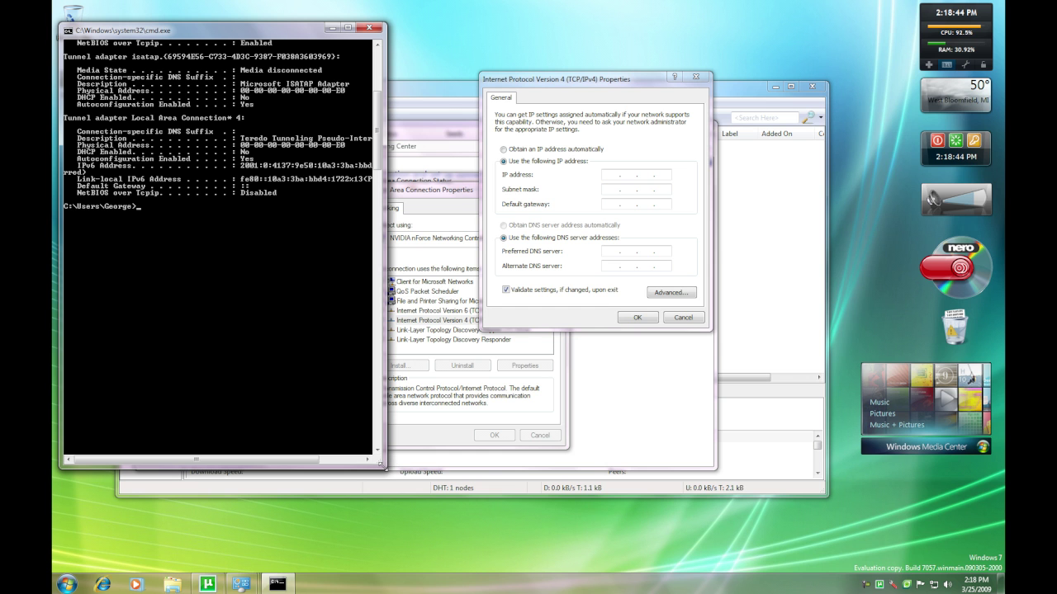
{"action": "left_click_drag", "start_coordinate": [384, 471], "coordinate": [468, 468]}
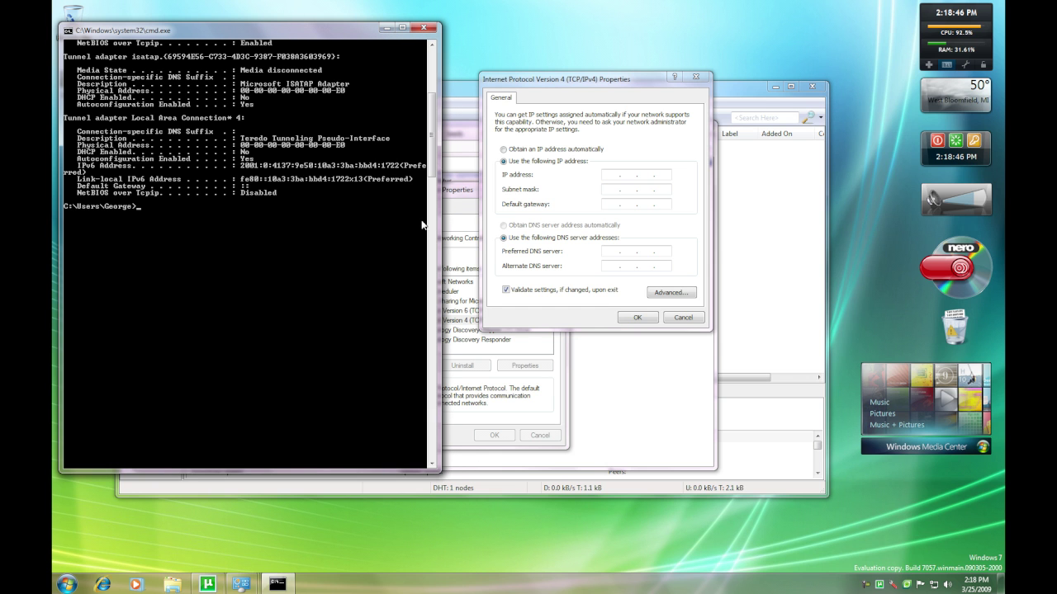
{"action": "left_click_drag", "start_coordinate": [435, 157], "coordinate": [432, 113]}
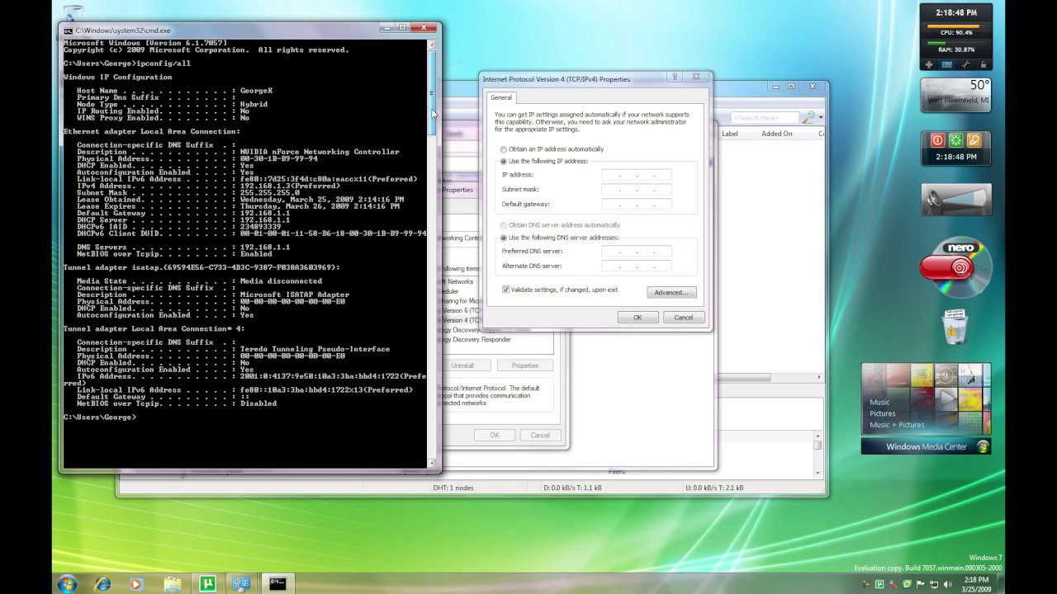
Enter IP 192.168.1.23, mask 255.255.255.0, and 192.168.1.1 as gateway and preferred DNS.
{"action": "left_click", "coordinate": [616, 175]}
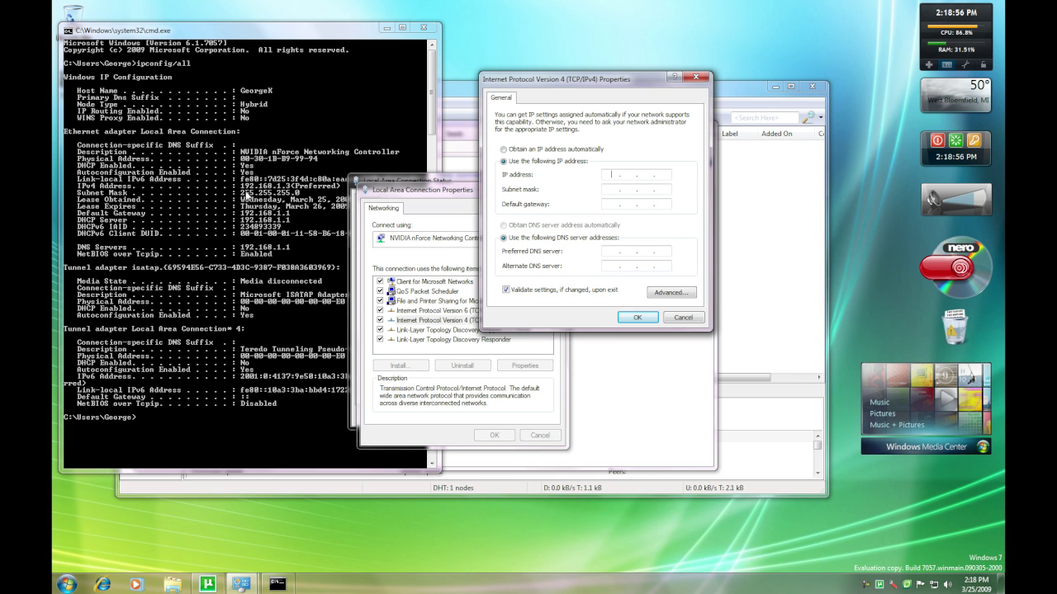
{"action": "type", "text": "92 . 168 . 1 . 23"}
{"action": "left_click", "coordinate": [614, 191]}
{"action": "left_click", "coordinate": [607, 204]}
{"action": "type", "text": "192.168.1"}
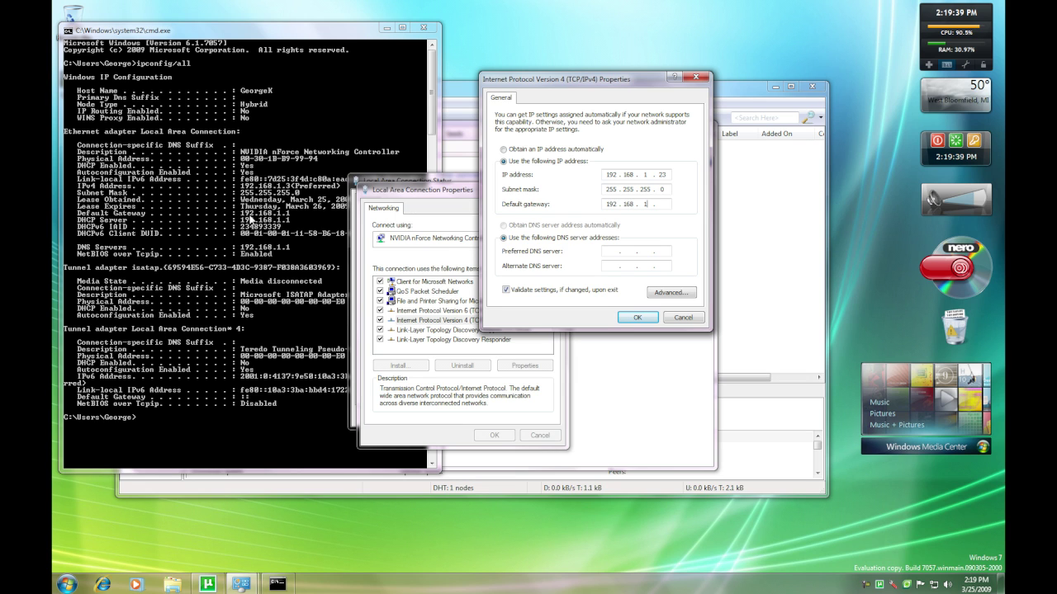
{"action": "type", "text": ".1"}
{"action": "key", "text": "Tab"}
{"action": "key", "text": "Tab"}
{"action": "type", "text": "1"}
Confirm the static IPv4 settings and close the connection properties and status dialogs.
{"action": "left_click", "coordinate": [638, 319]}
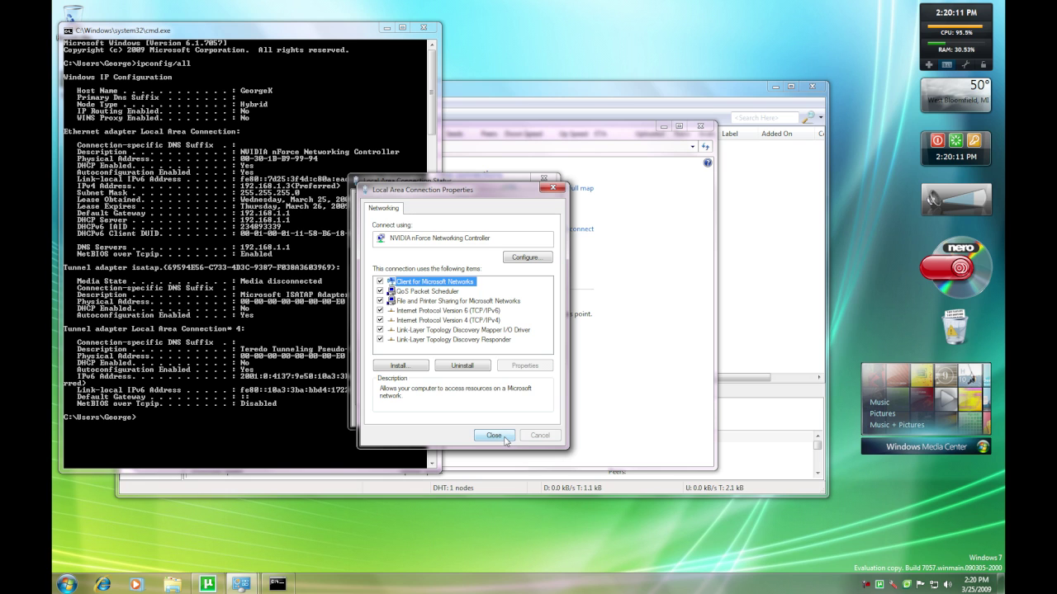
{"action": "left_click", "coordinate": [508, 440]}
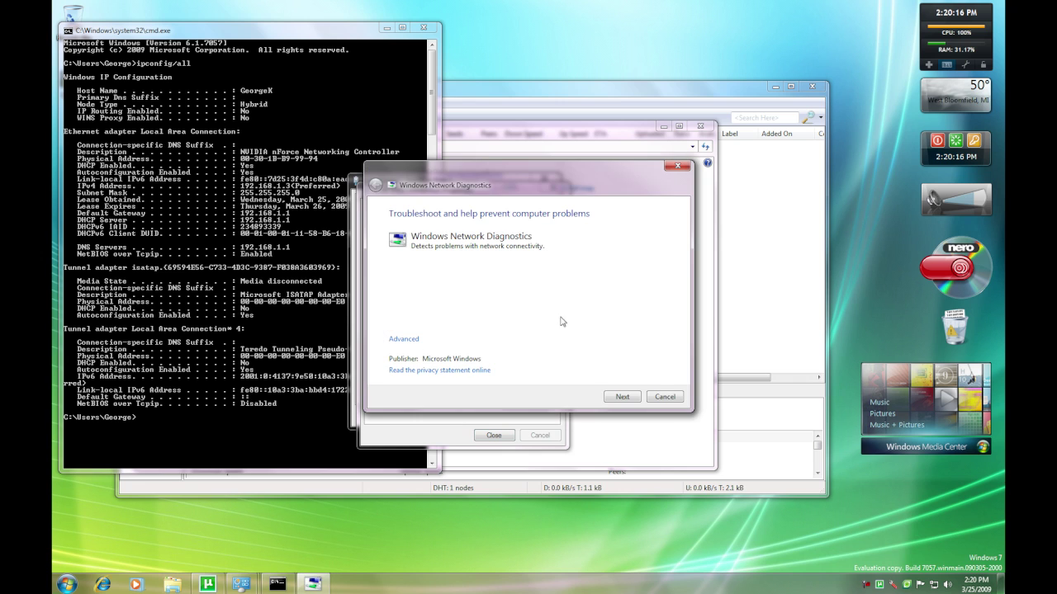
{"action": "left_click", "coordinate": [665, 397]}
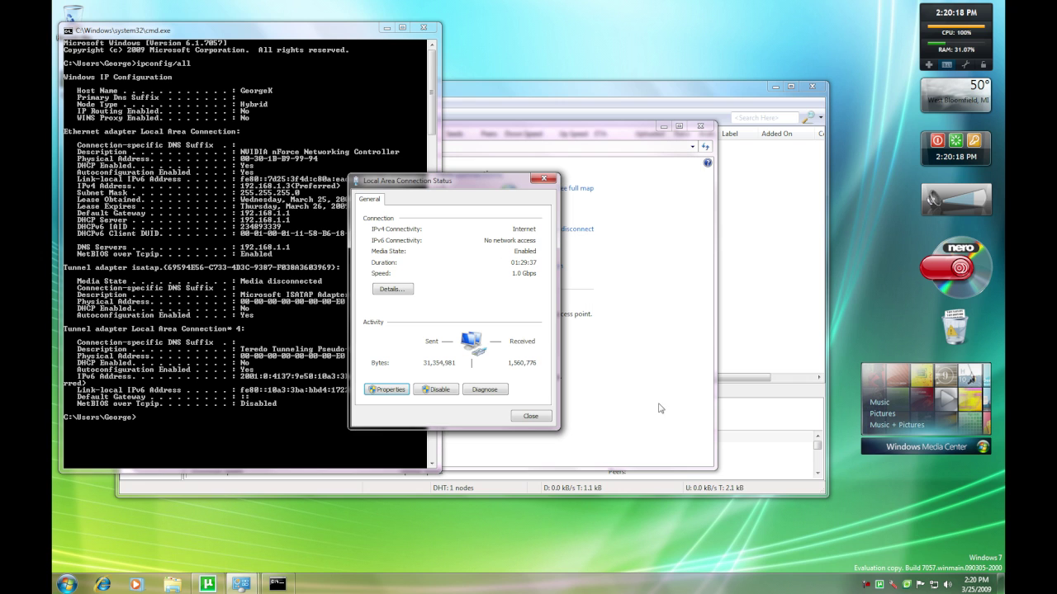
{"action": "left_click", "coordinate": [530, 416]}
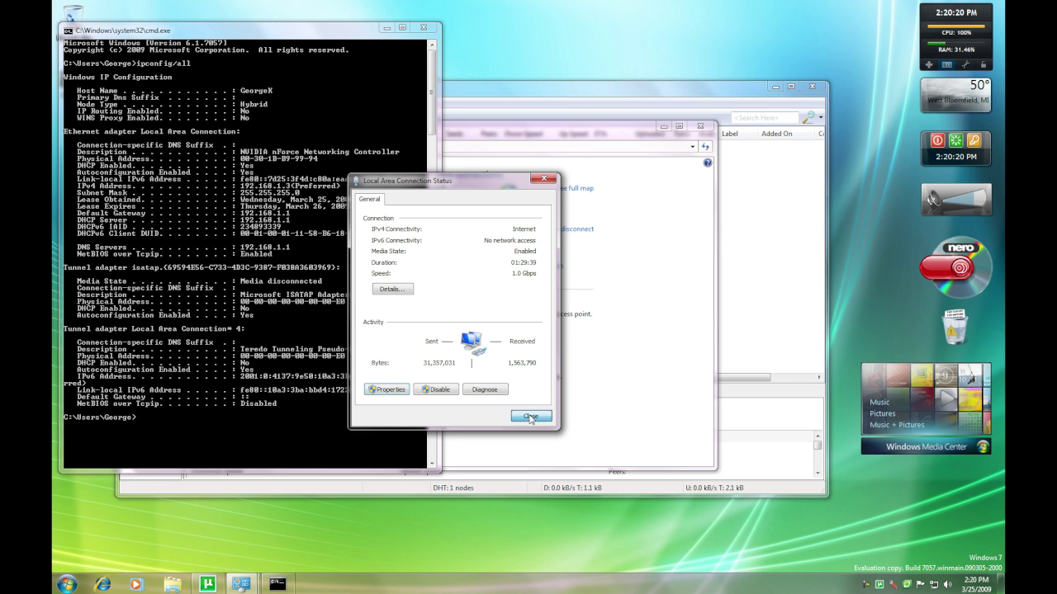
Close the Command Prompt, Network and Sharing Center, and uTorrent windows.
{"action": "left_click", "coordinate": [426, 27]}
{"action": "left_click", "coordinate": [700, 125]}
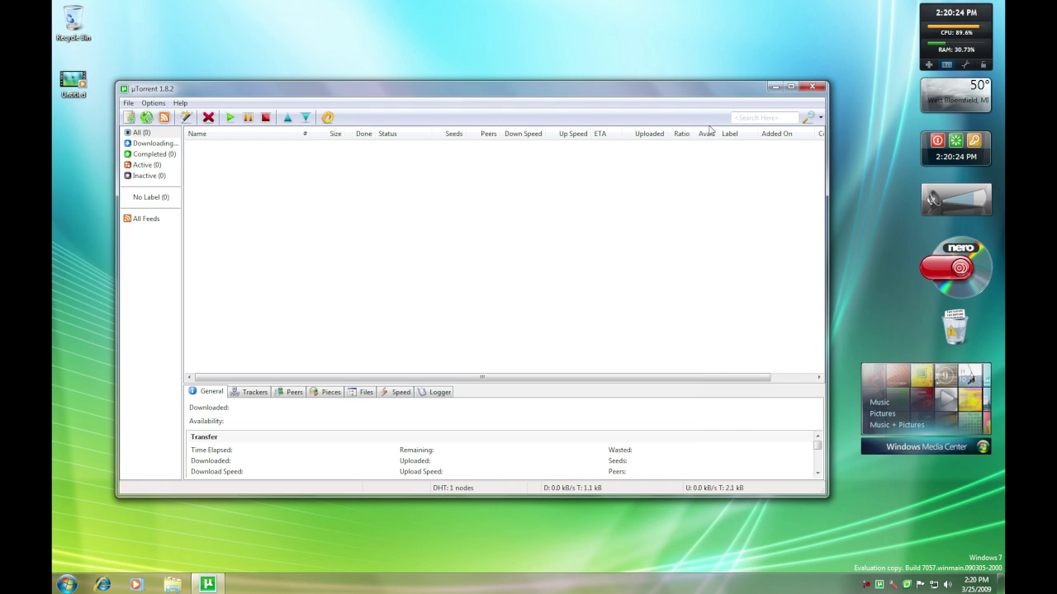
{"action": "left_click", "coordinate": [818, 87]}
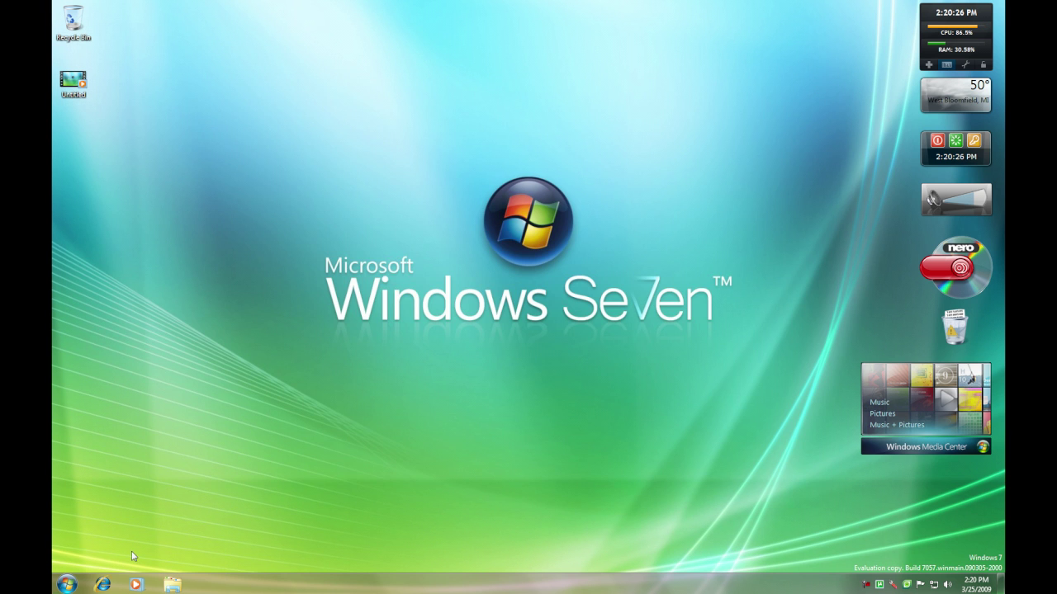
Browse to the router at 192.168.1.1 in Internet Explorer and enter the login username and password.
{"action": "left_click", "coordinate": [105, 584]}
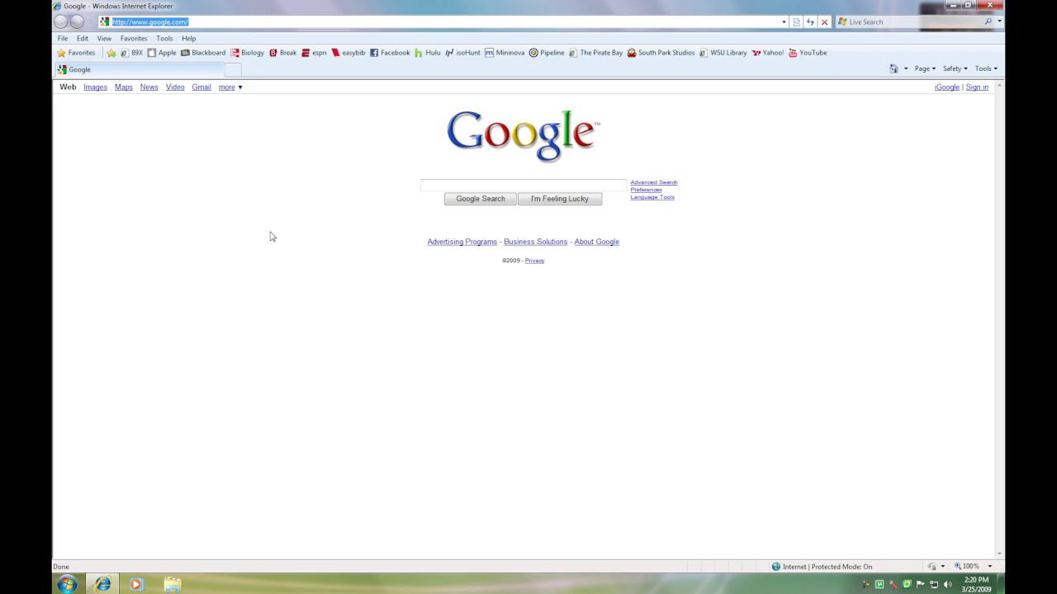
{"action": "type", "text": "192.168.1.1"}
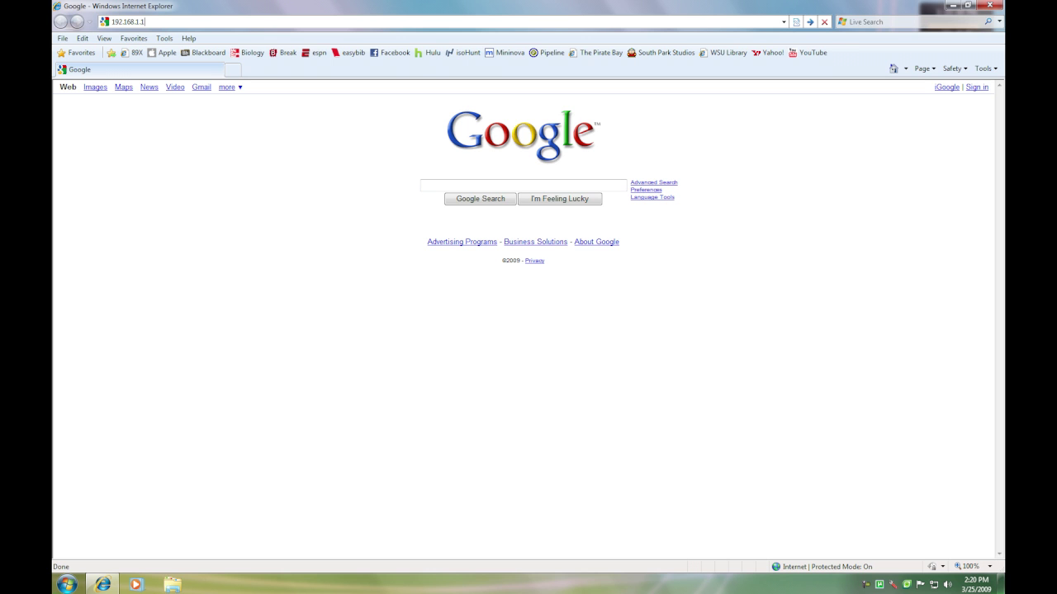
{"action": "key", "text": "Return"}
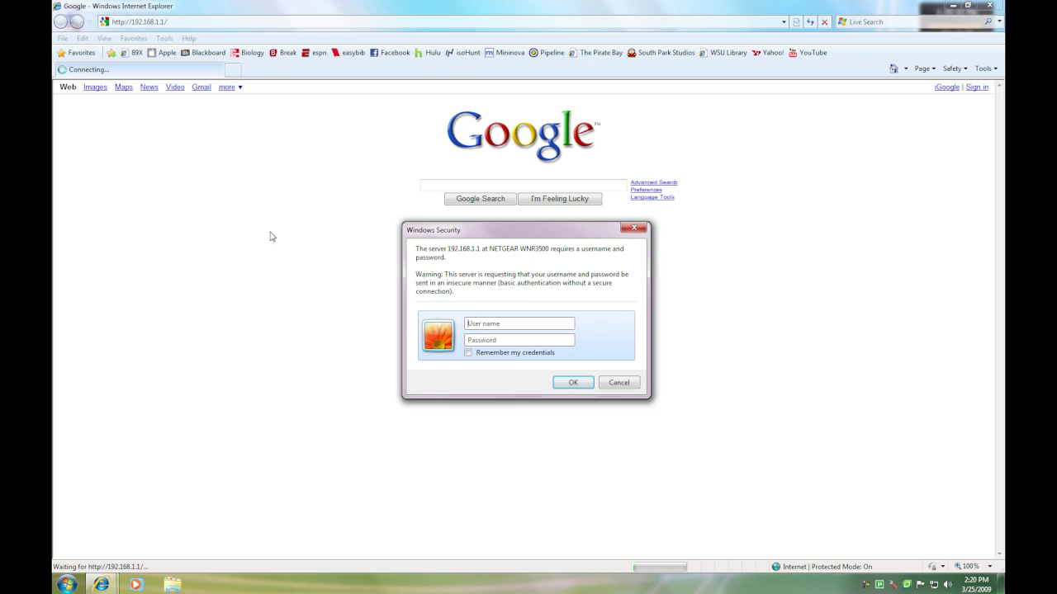
{"action": "left_click_drag", "start_coordinate": [498, 230], "coordinate": [367, 178]}
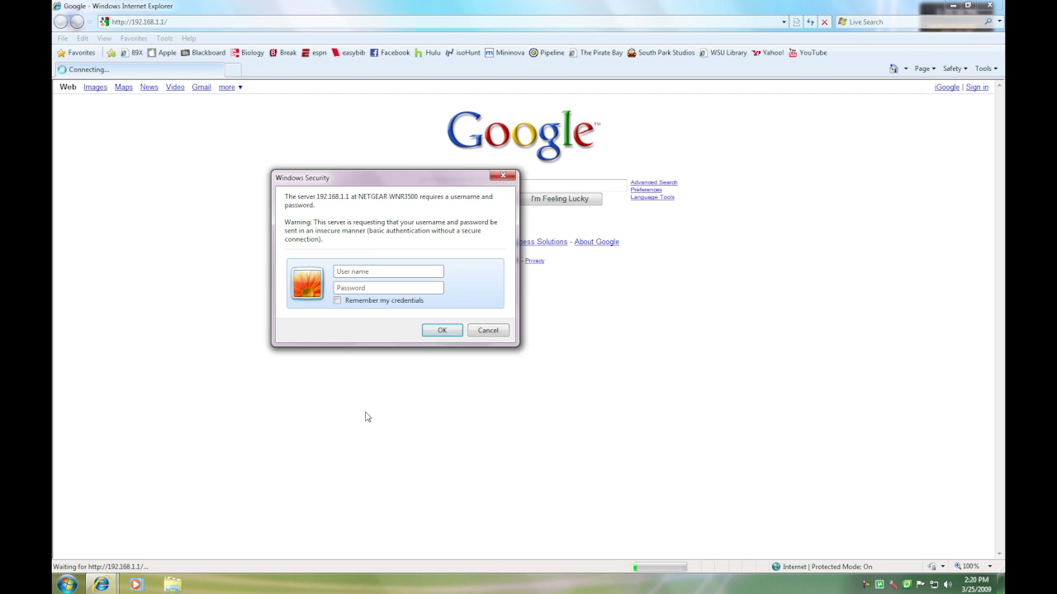
{"action": "type", "text": "ap"}
Submit the router login, dismiss the popup, and go to Port Forwarding / Port Triggering.
{"action": "left_click", "coordinate": [441, 332]}
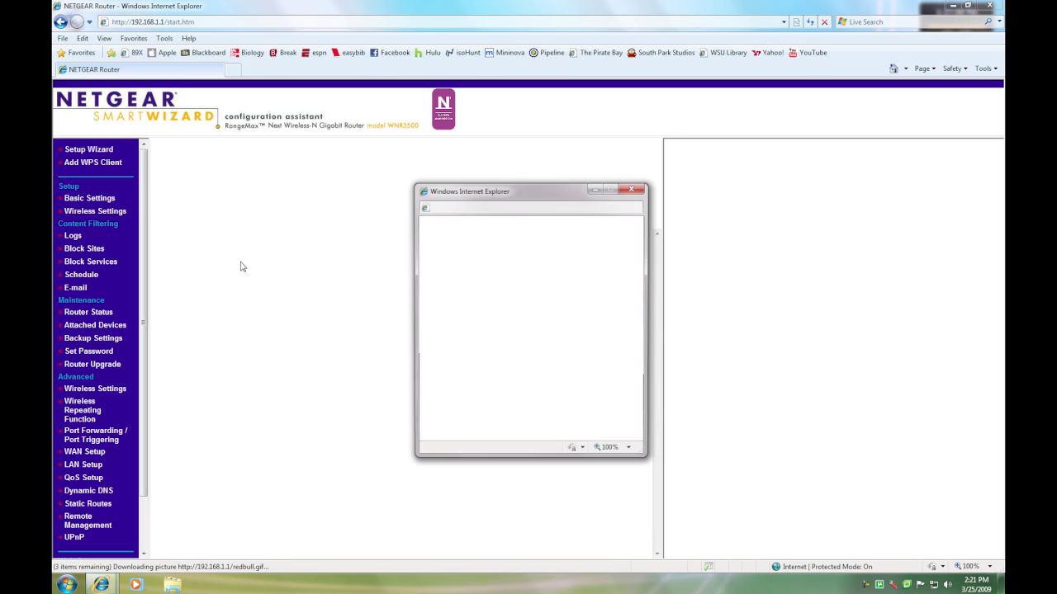
{"action": "left_click", "coordinate": [638, 189]}
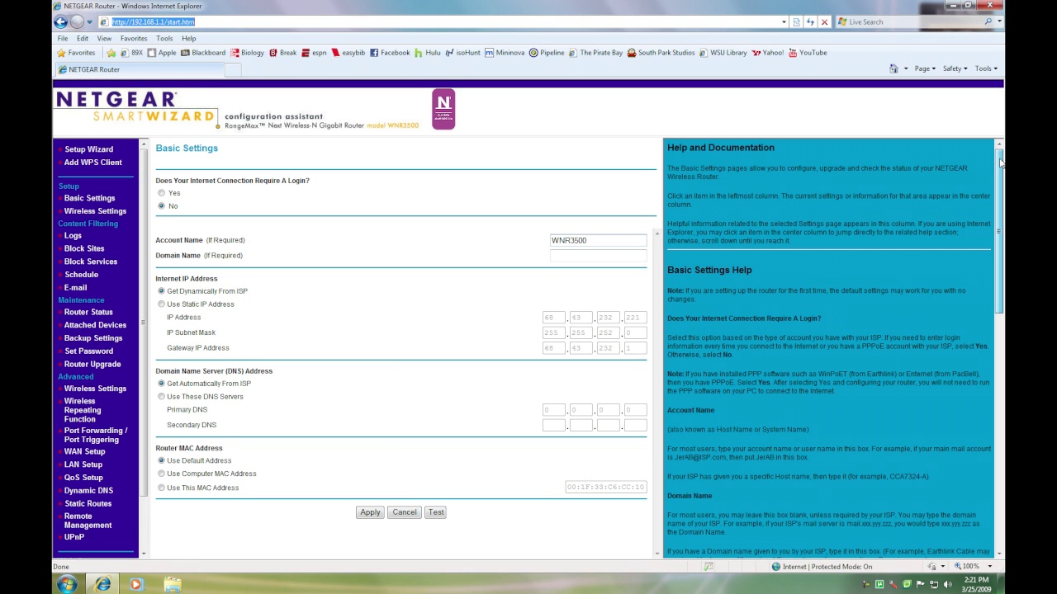
{"action": "scroll", "coordinate": [826, 330], "scroll_direction": "down", "scroll_amount": 1}
{"action": "scroll", "coordinate": [825, 330], "scroll_direction": "up", "scroll_amount": 1}
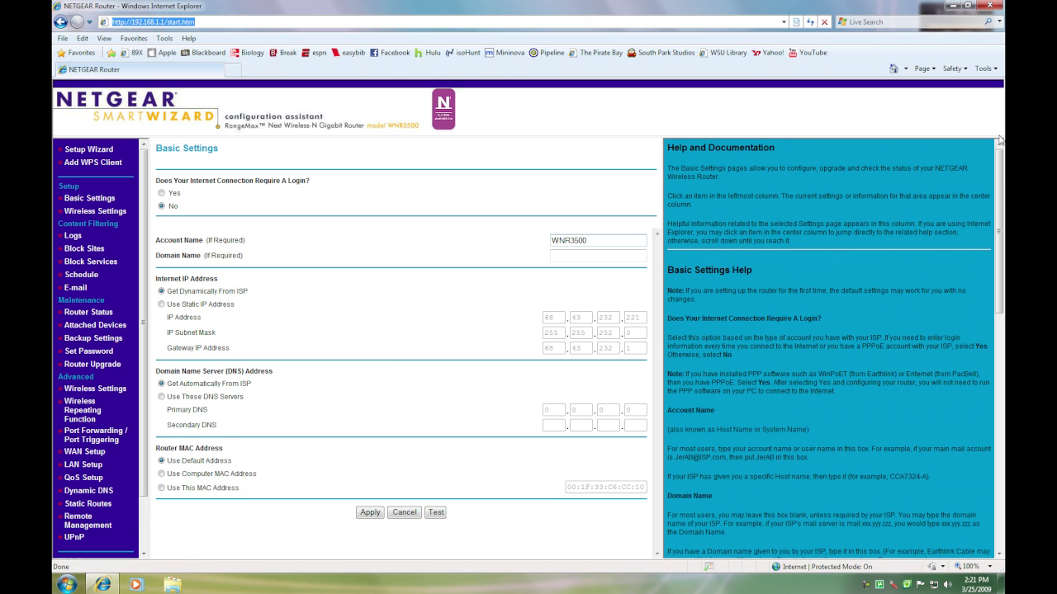
{"action": "left_click", "coordinate": [94, 438]}
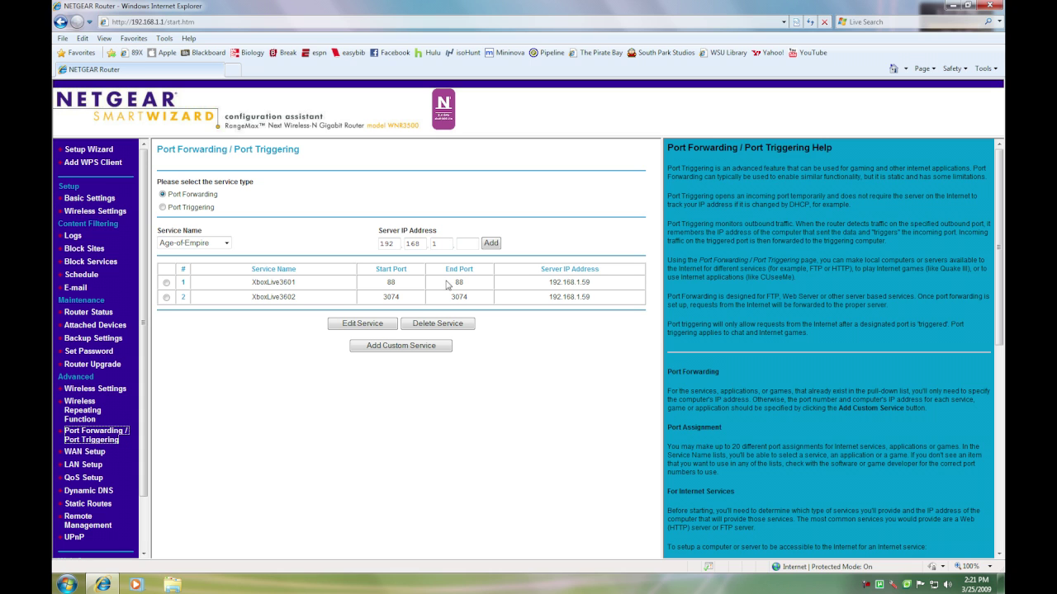
Add a custom service and copy uTorrent's current port 59273 from its Speed Guide.
{"action": "left_click", "coordinate": [393, 347]}
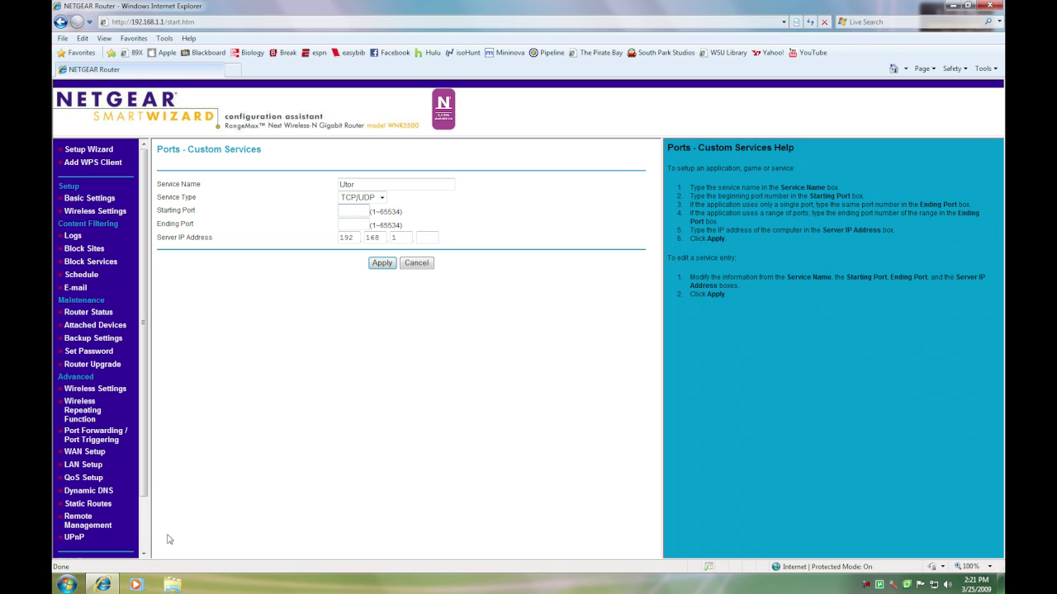
{"action": "double_click", "coordinate": [879, 584]}
{"action": "left_click_drag", "start_coordinate": [410, 98], "coordinate": [417, 248]}
{"action": "left_click", "coordinate": [160, 251]}
{"action": "left_click", "coordinate": [189, 290]}
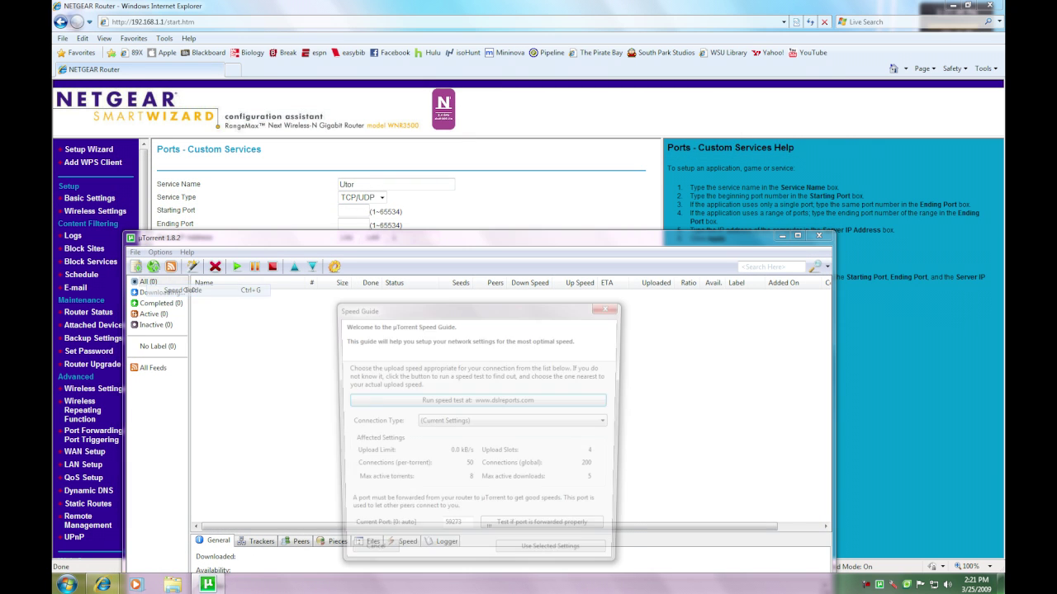
{"action": "double_click", "coordinate": [465, 535]}
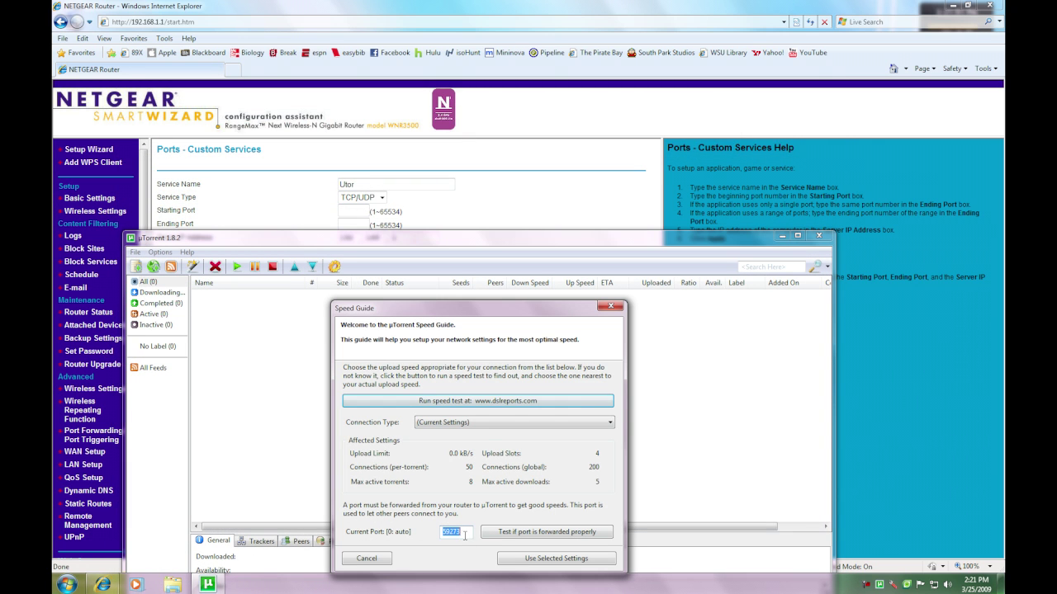
{"action": "right_click", "coordinate": [453, 537]}
{"action": "left_click", "coordinate": [495, 414]}
Paste 59273 as both the starting and ending port of the custom service.
{"action": "left_click", "coordinate": [486, 221]}
{"action": "right_click", "coordinate": [356, 211]}
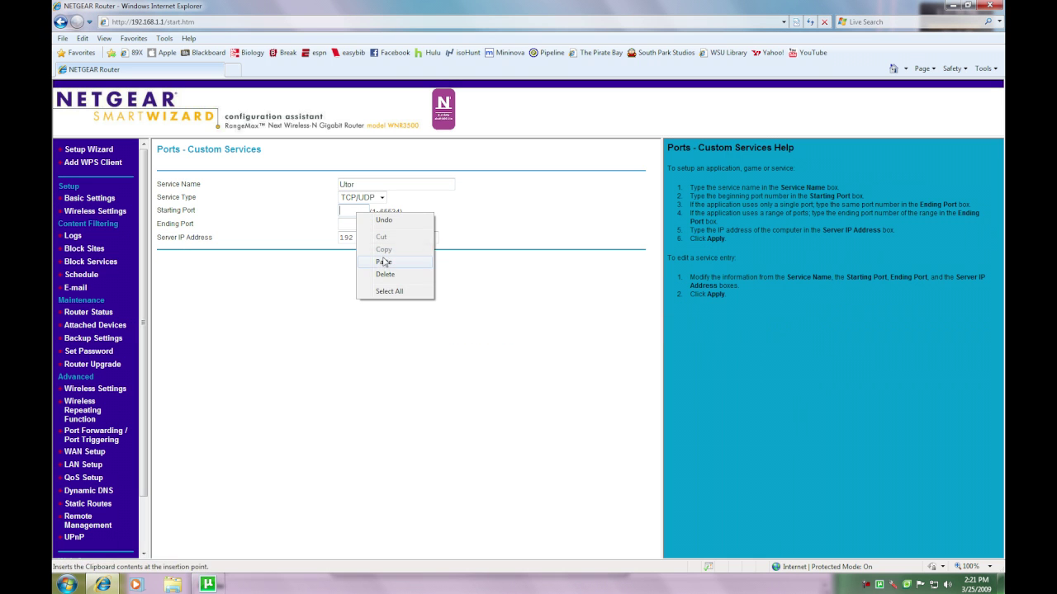
{"action": "left_click", "coordinate": [385, 263]}
{"action": "right_click", "coordinate": [358, 228]}
{"action": "left_click", "coordinate": [385, 278]}
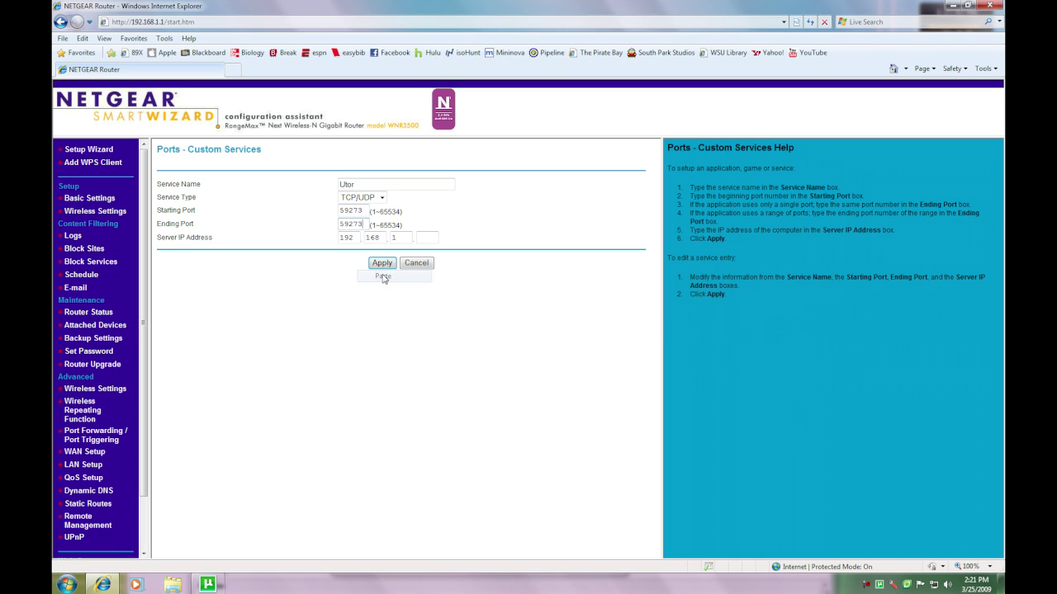
{"action": "left_click", "coordinate": [207, 584]}
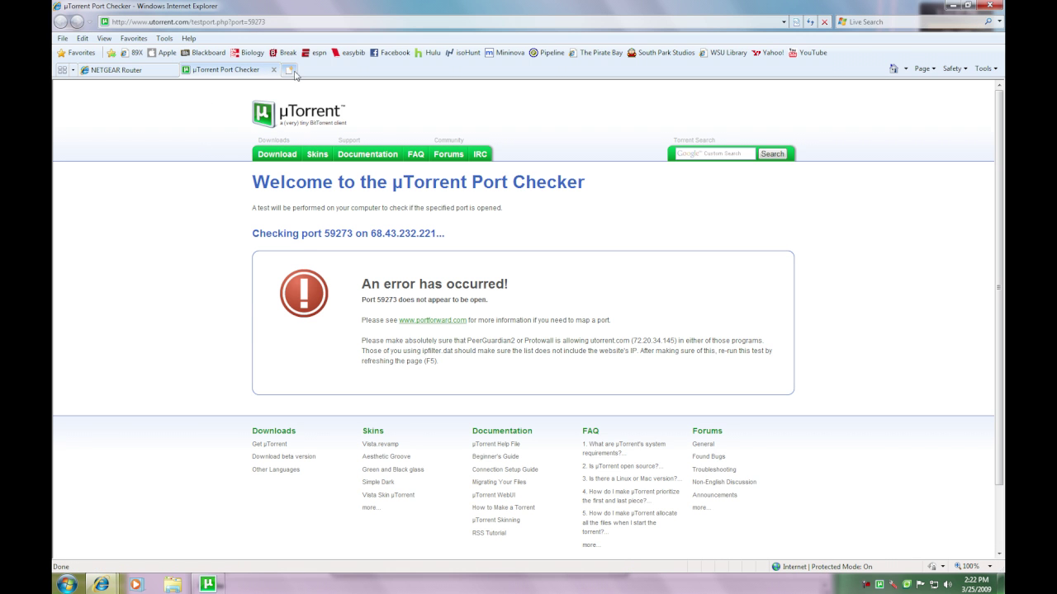
{"action": "left_click", "coordinate": [274, 70]}
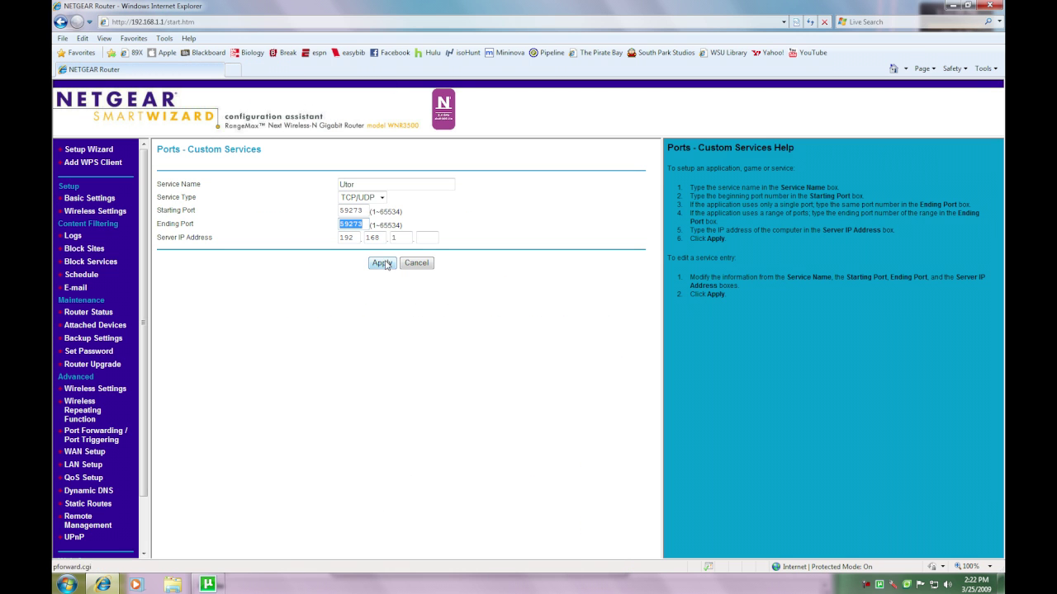
Reopen Command Prompt, run ipconfig/all, and scroll up to the IPv4 address 192.168.1.23.
{"action": "left_click", "coordinate": [425, 238]}
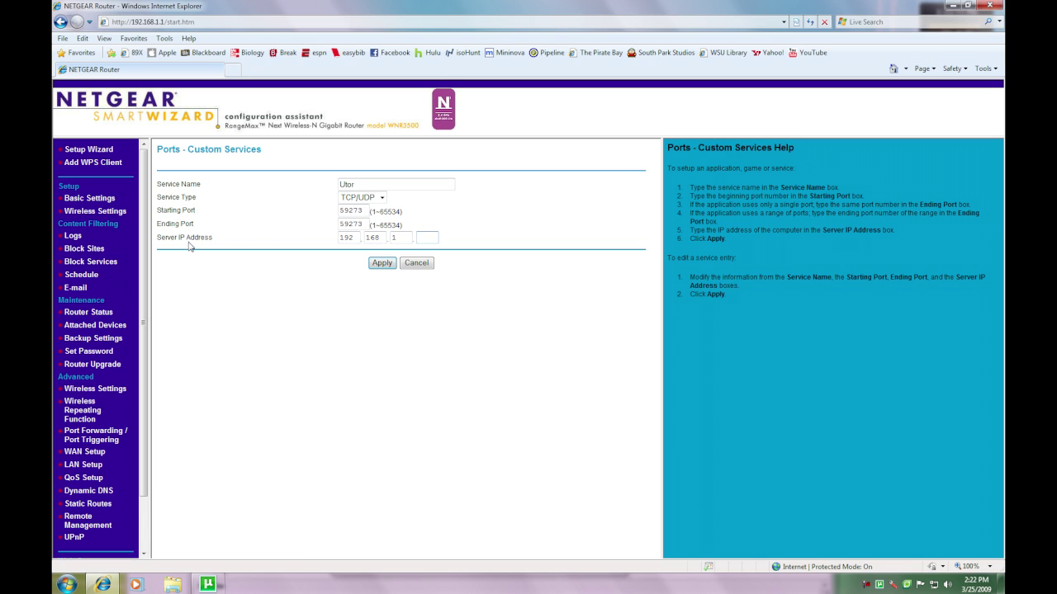
{"action": "left_click", "coordinate": [69, 586]}
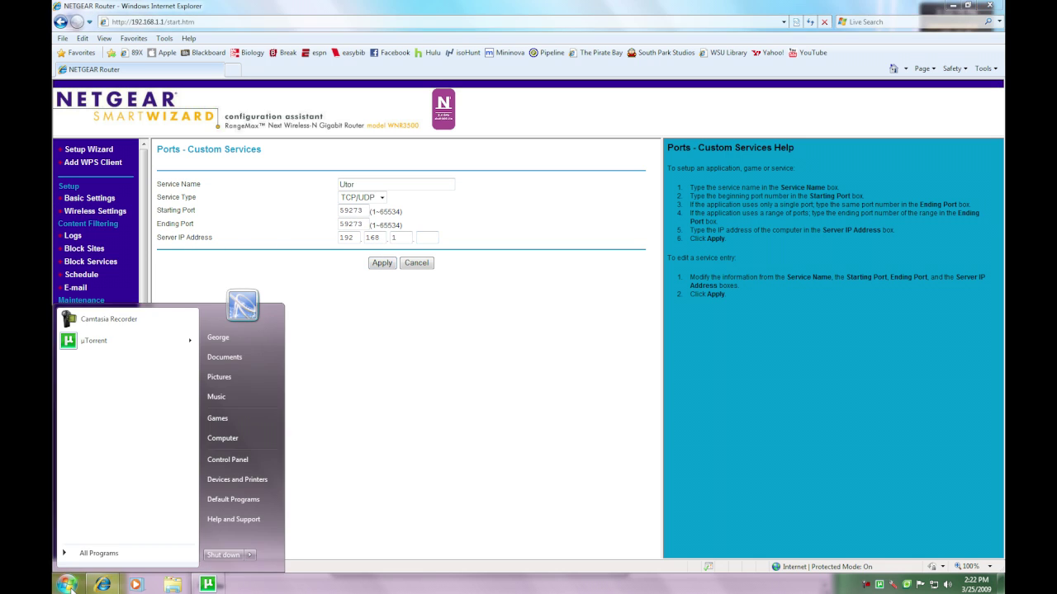
{"action": "left_click", "coordinate": [91, 554]}
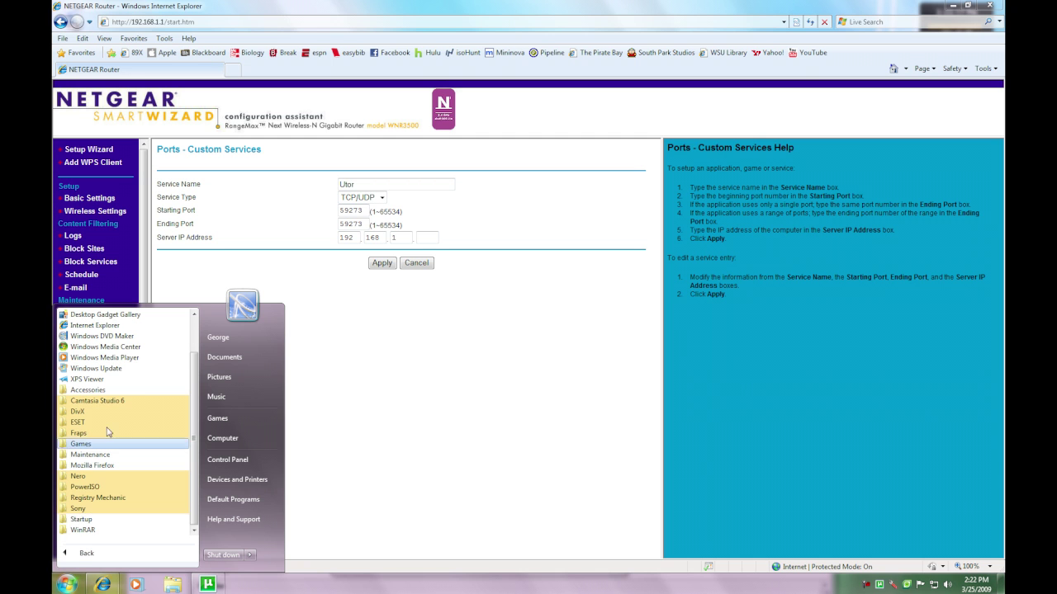
{"action": "left_click", "coordinate": [87, 389]}
{"action": "left_click", "coordinate": [90, 434]}
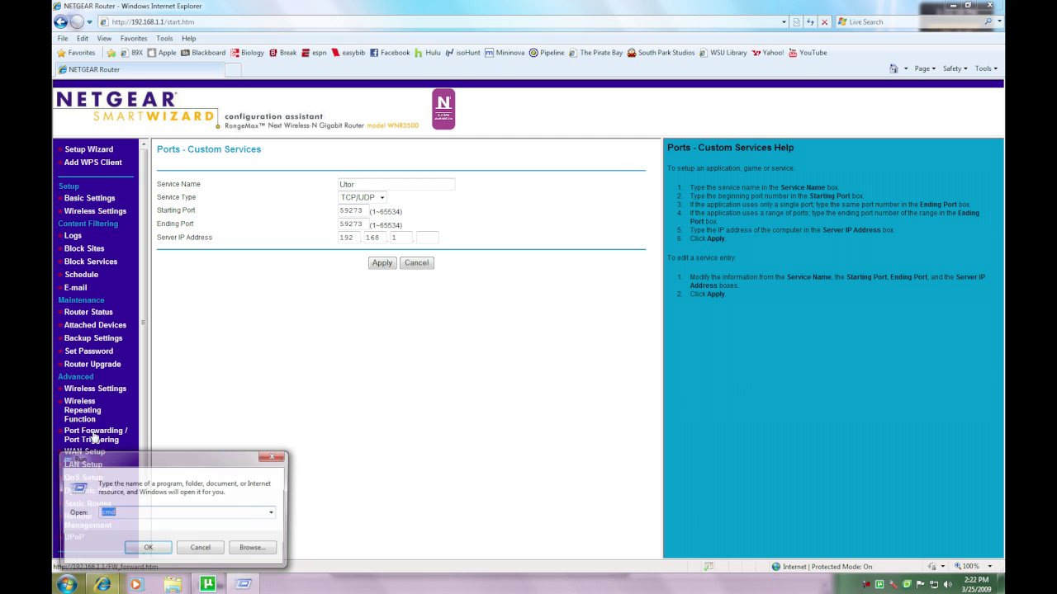
{"action": "key", "text": "Return"}
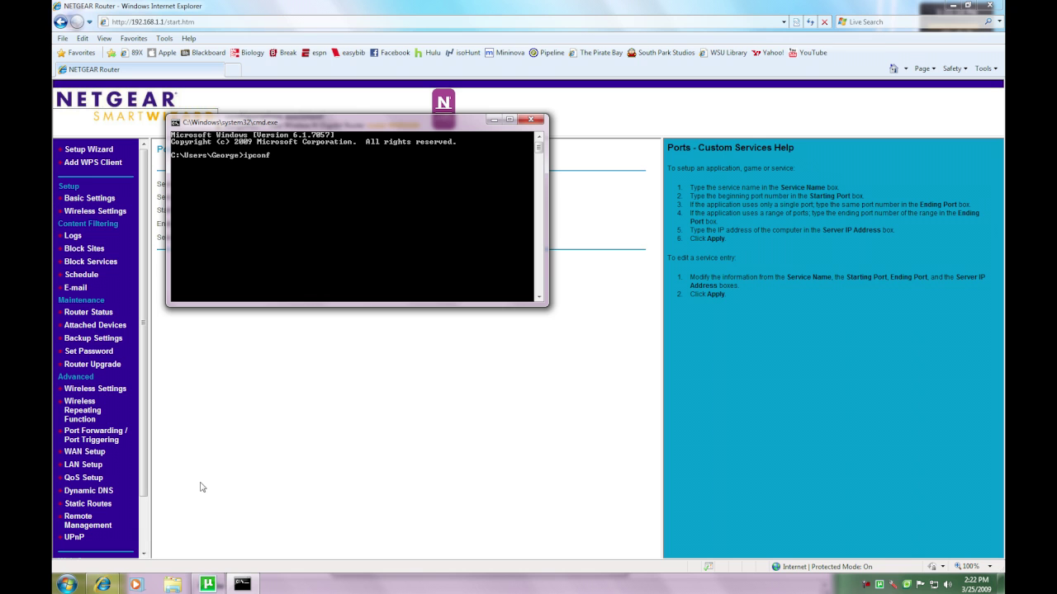
{"action": "type", "text": "ipconfig/all"}
{"action": "key", "text": "Return"}
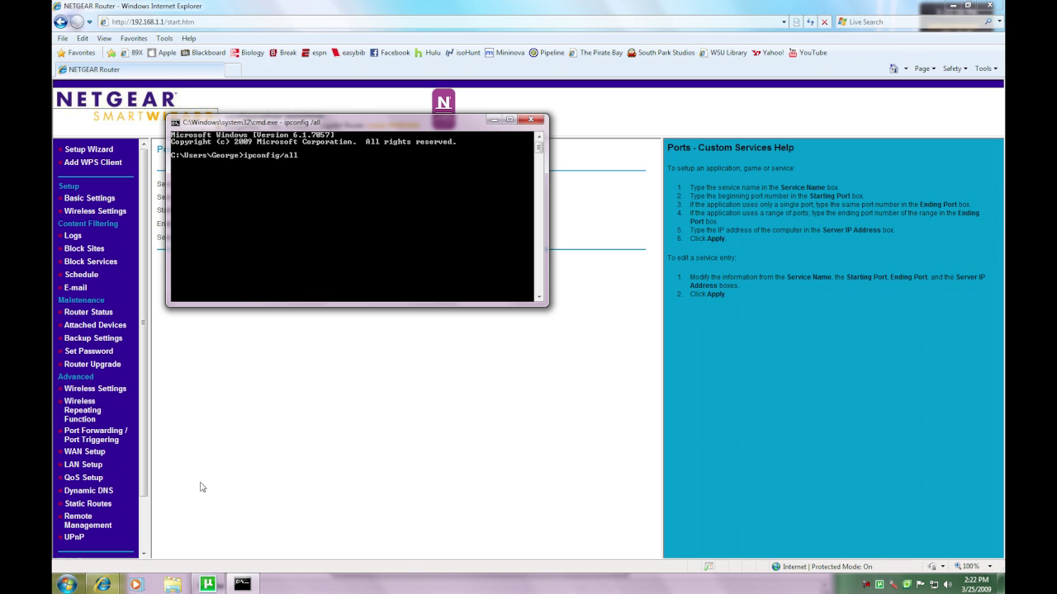
{"action": "scroll", "coordinate": [537, 175], "scroll_direction": "up", "scroll_amount": 10}
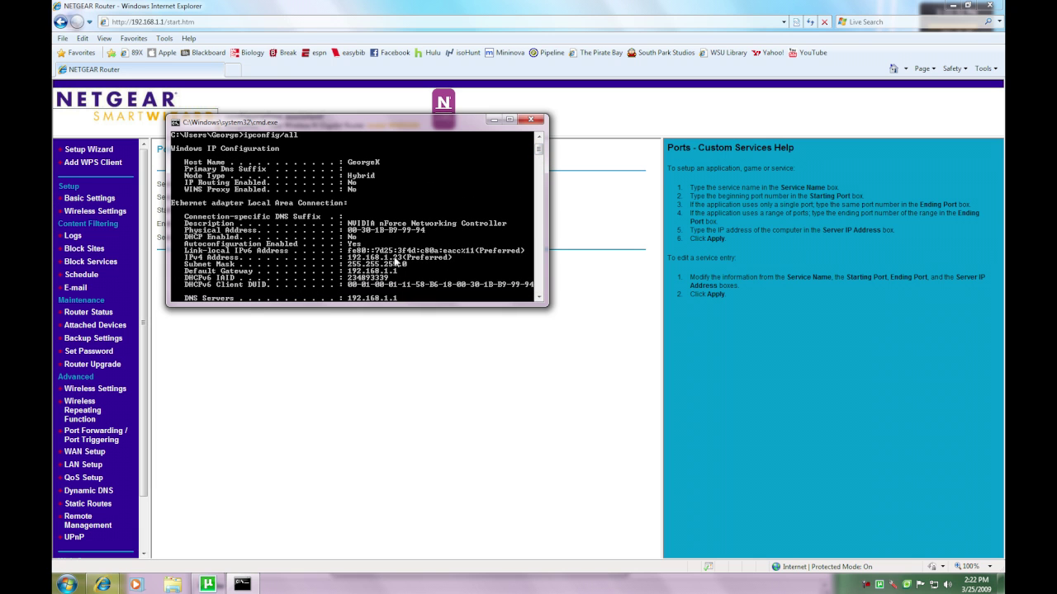
Apply the Utor rule forwarding ports 59273–59273 to 192.168.1.23, then close Internet Explorer.
{"action": "left_click_drag", "start_coordinate": [475, 122], "coordinate": [526, 332]}
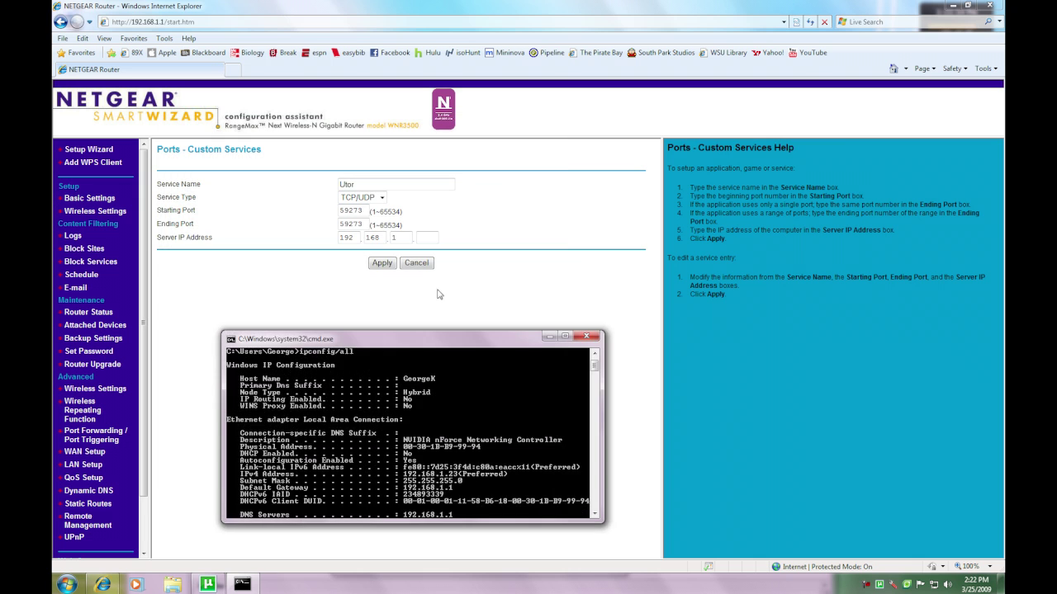
{"action": "left_click", "coordinate": [427, 237]}
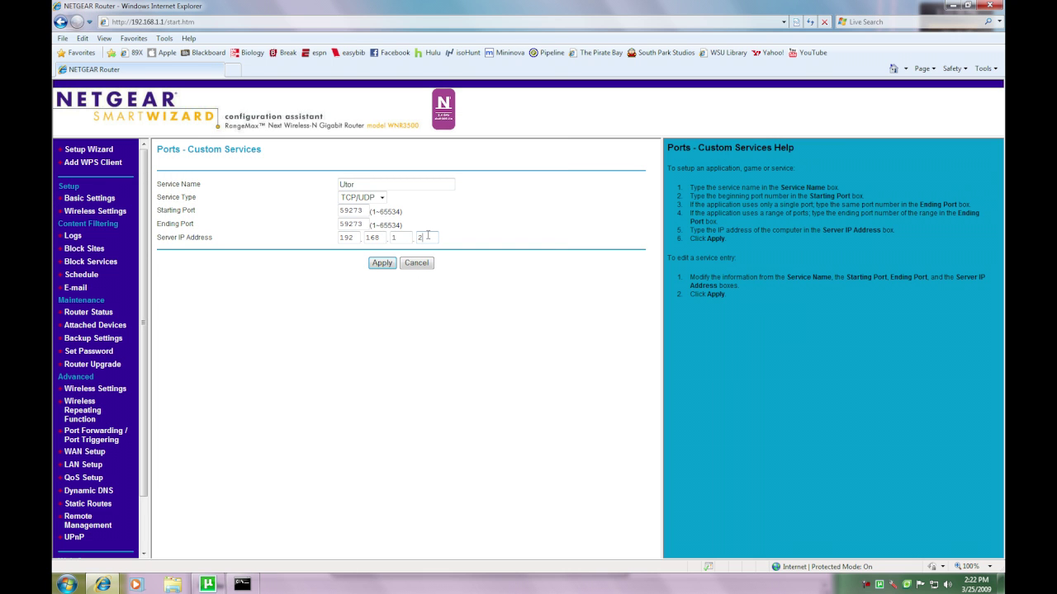
{"action": "left_click", "coordinate": [381, 263]}
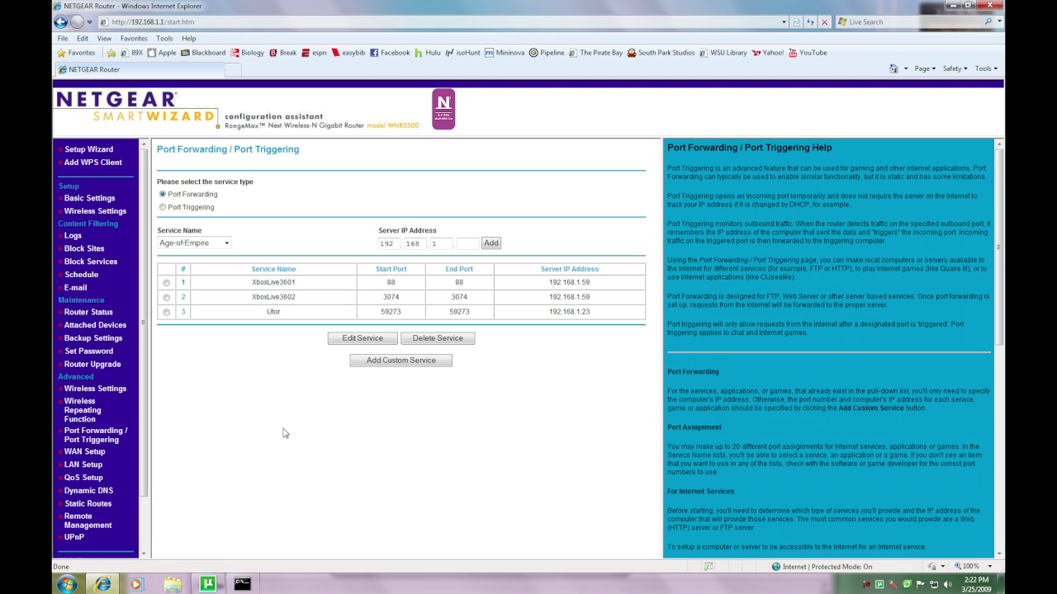
{"action": "left_click", "coordinate": [994, 7]}
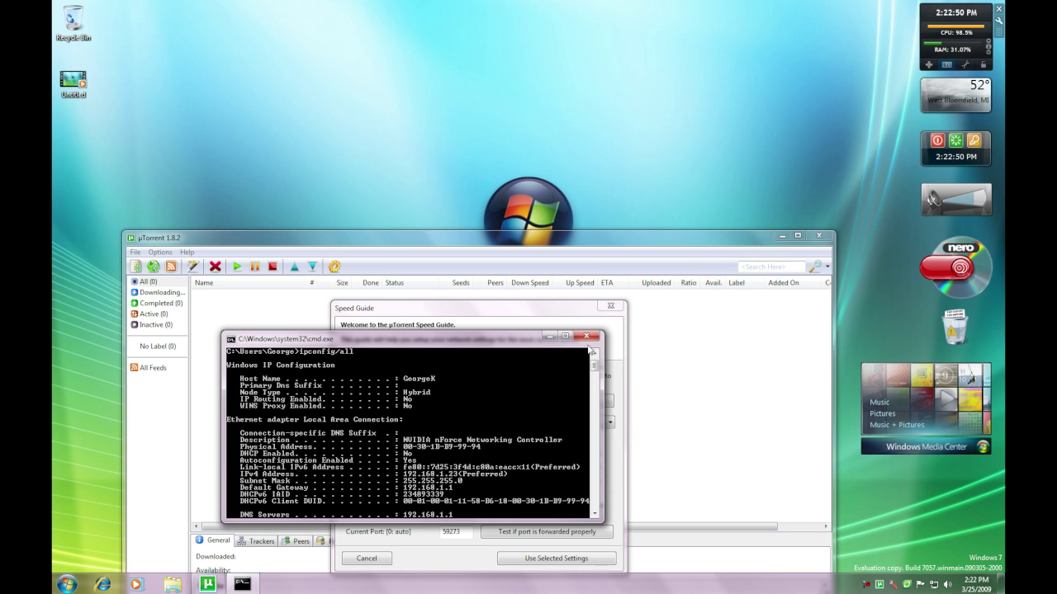
Close the Command Prompt and move the µTorrent window and its Speed Guide higher on screen.
{"action": "left_click", "coordinate": [587, 338]}
{"action": "left_click_drag", "start_coordinate": [536, 237], "coordinate": [519, 189]}
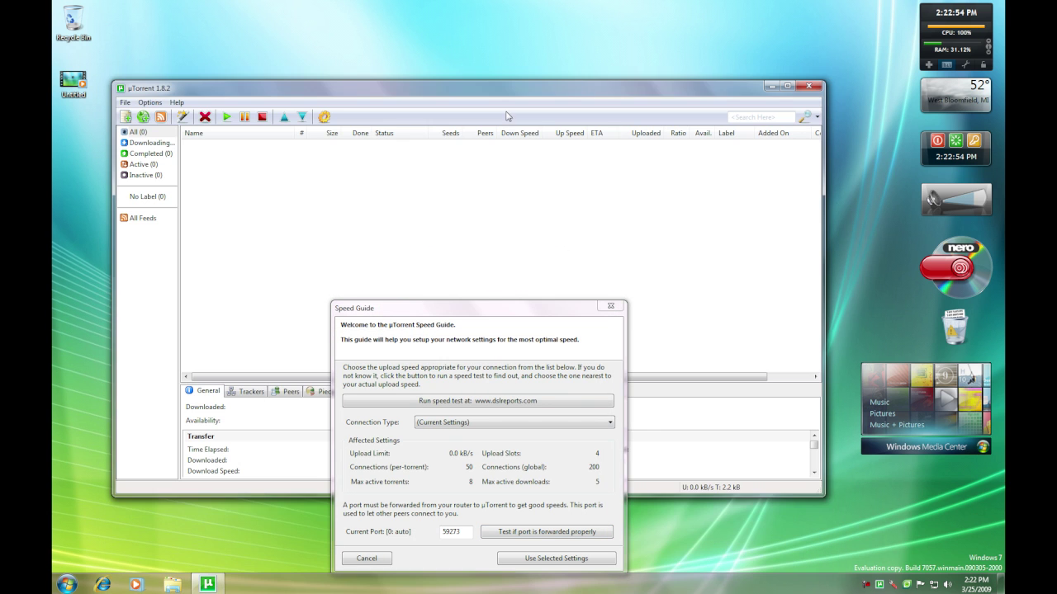
{"action": "left_click_drag", "start_coordinate": [488, 302], "coordinate": [486, 135]}
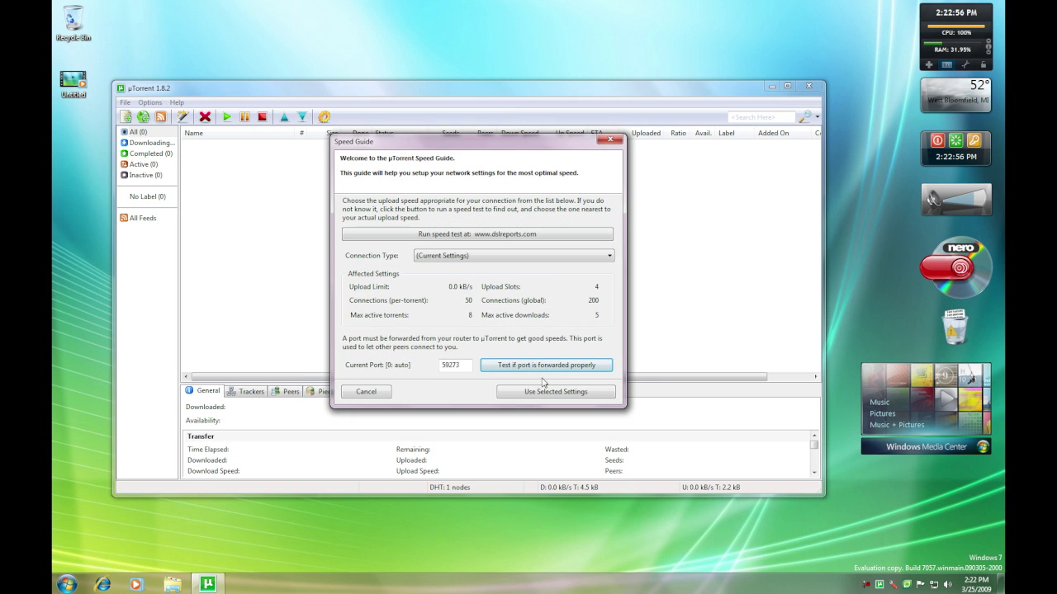